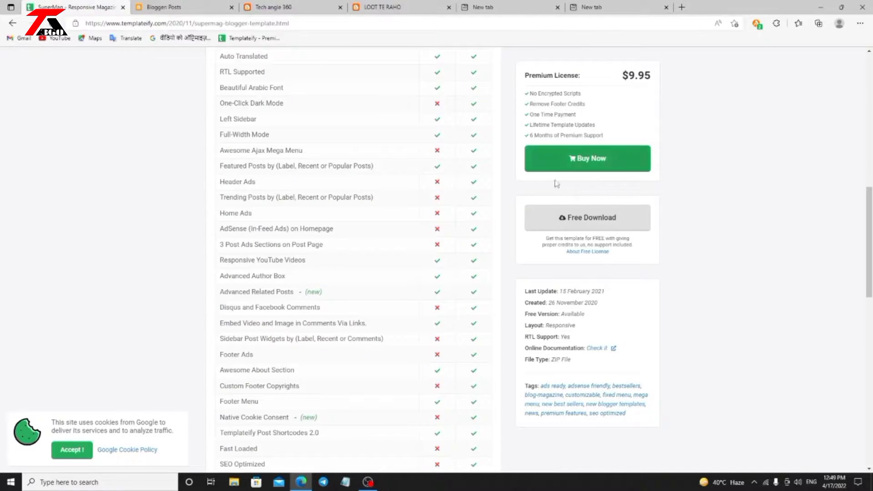
Step: Download the free version of the SuperMag template and open the downloaded ZIP file
click(590, 218)
click(860, 23)
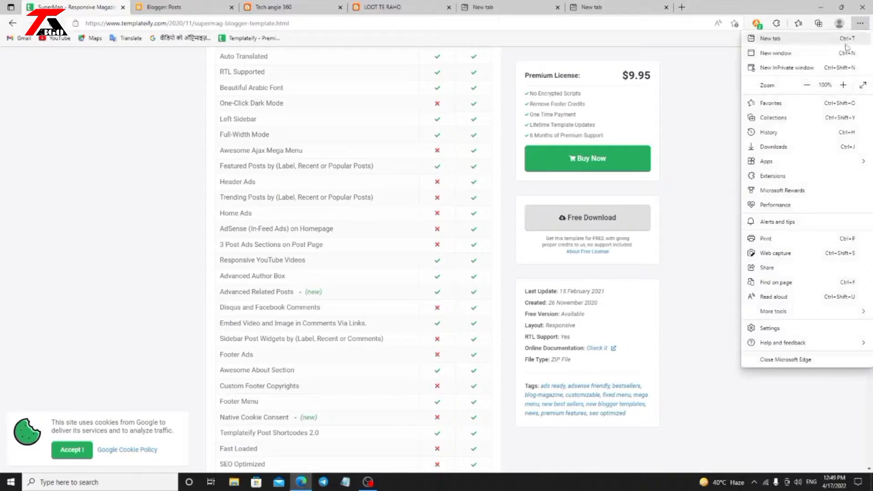
click(773, 154)
click(690, 199)
click(235, 121)
double_click(236, 121)
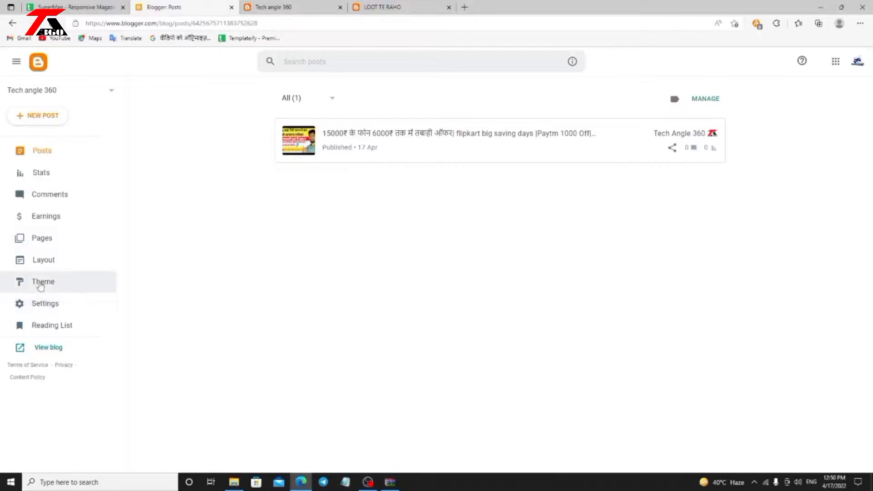
Step: Restore the blog's theme by uploading the SuperMag-Free-XML file from the SuperMag_Free Template folder
click(42, 282)
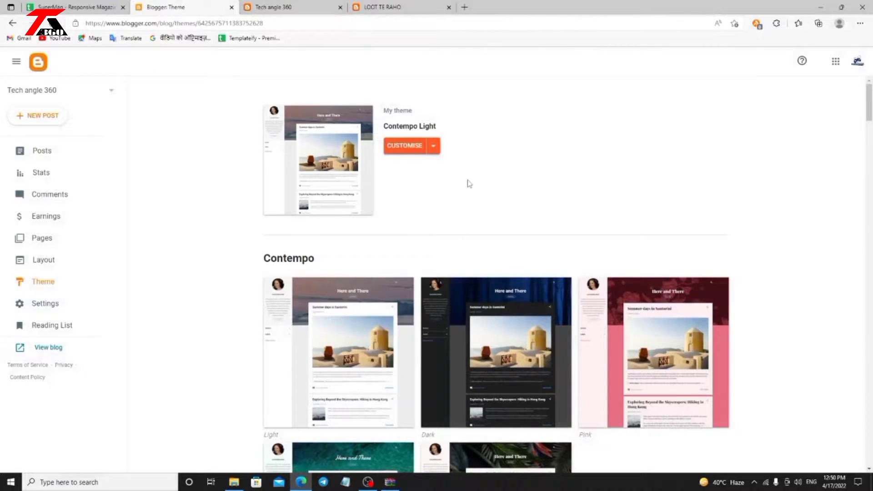
click(433, 146)
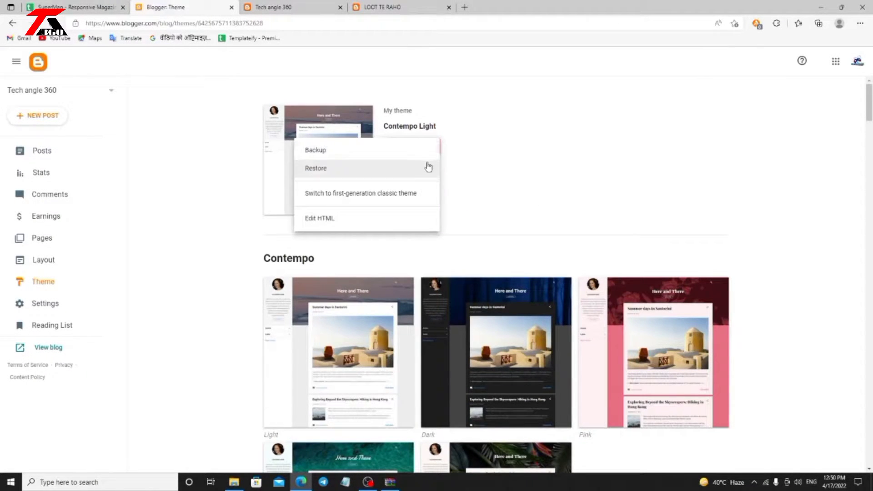
click(392, 174)
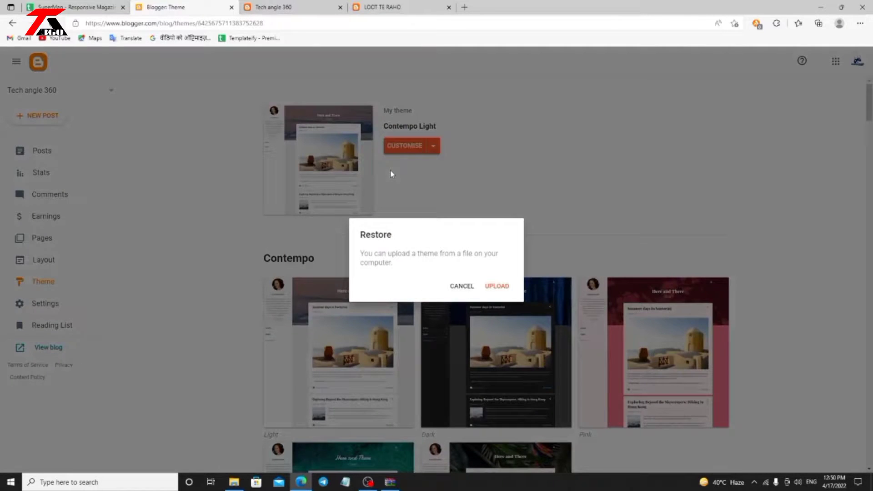
click(495, 287)
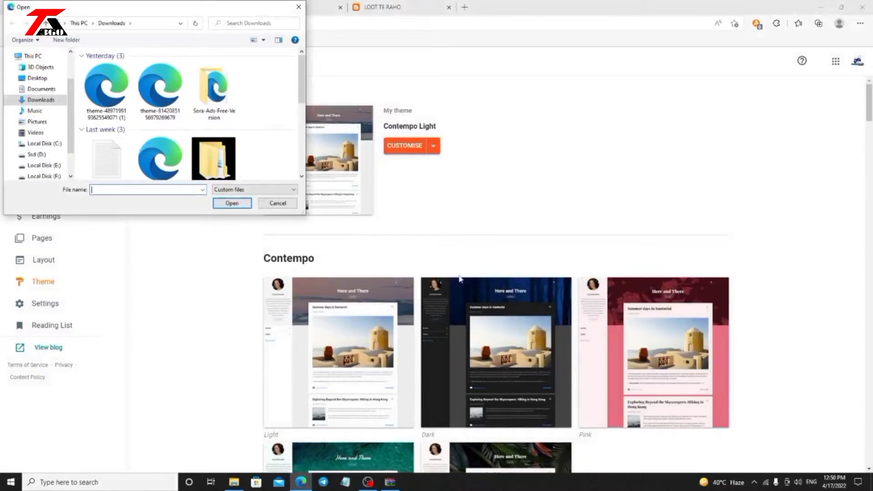
scroll(246, 152, down, 1)
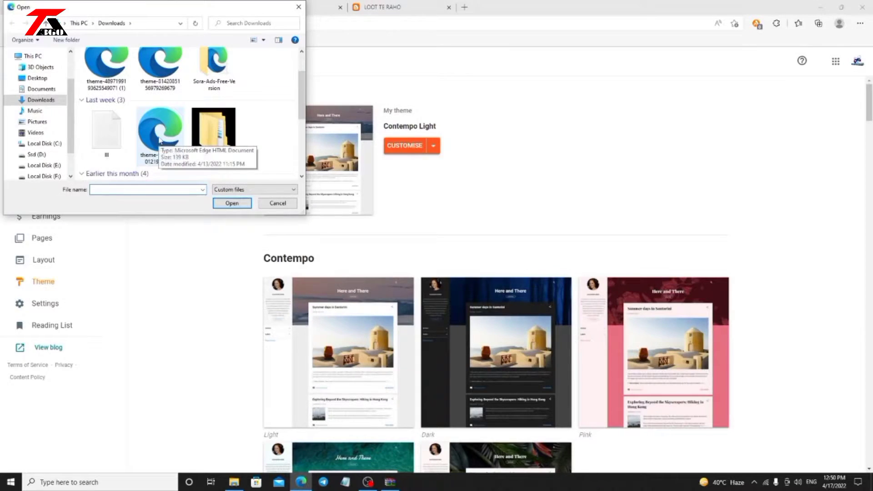
double_click(212, 144)
double_click(122, 73)
click(149, 93)
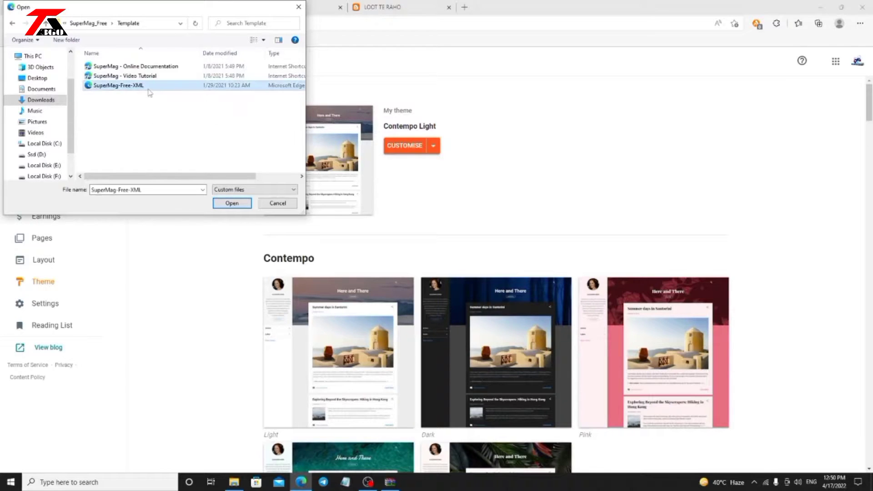
click(223, 202)
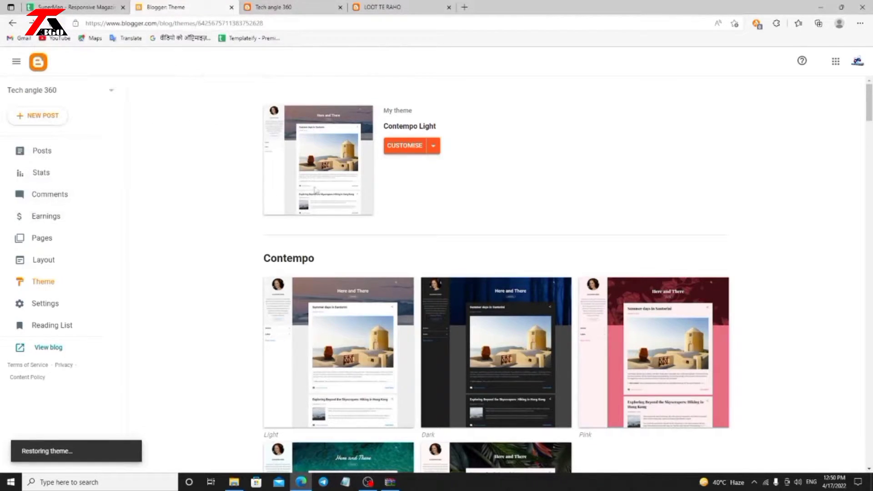
Step: View the live blog and examine its home page from header to footer with the uploaded theme
click(44, 346)
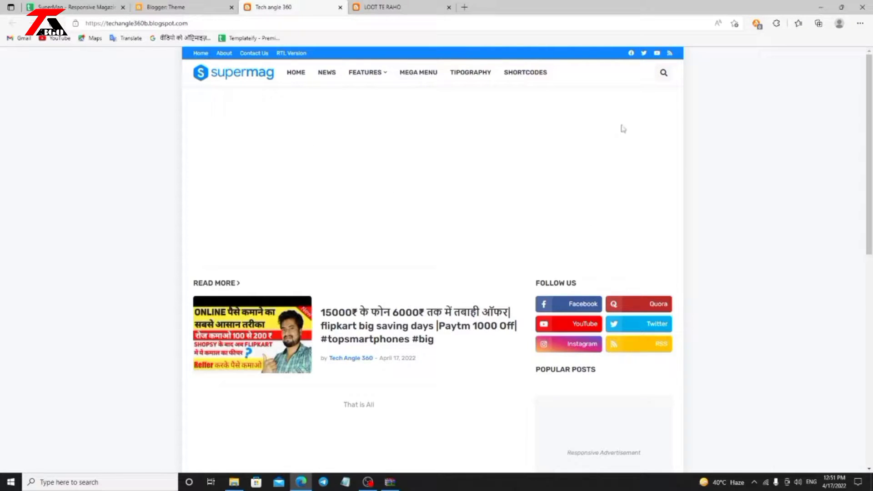
scroll(595, 281, down, 4)
scroll(594, 282, down, 5)
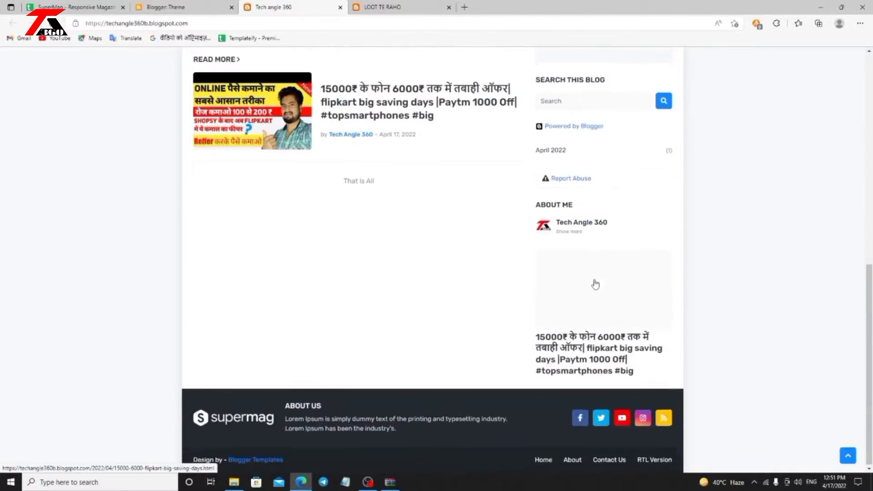
scroll(526, 253, up, 4)
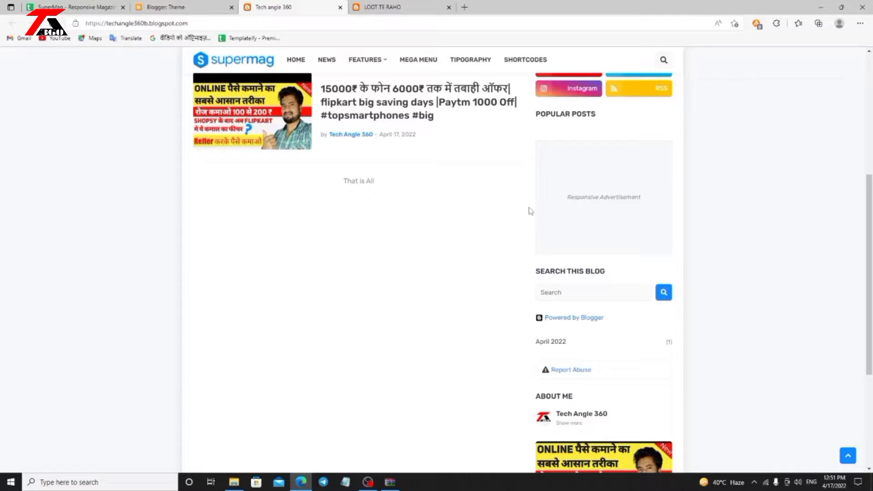
scroll(477, 272, up, 5)
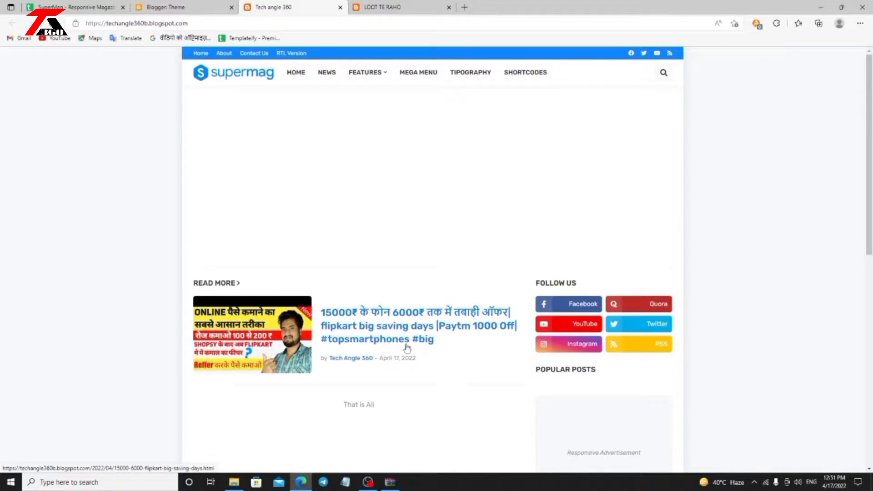
click(166, 7)
click(43, 260)
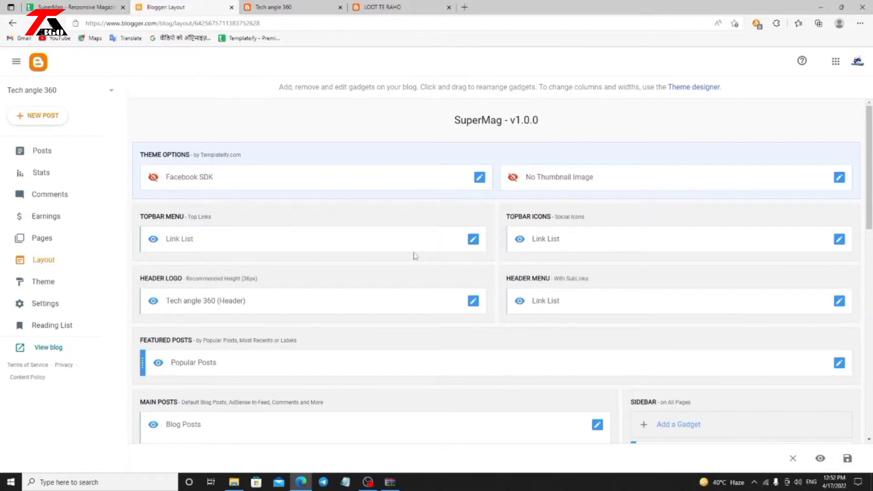
click(473, 240)
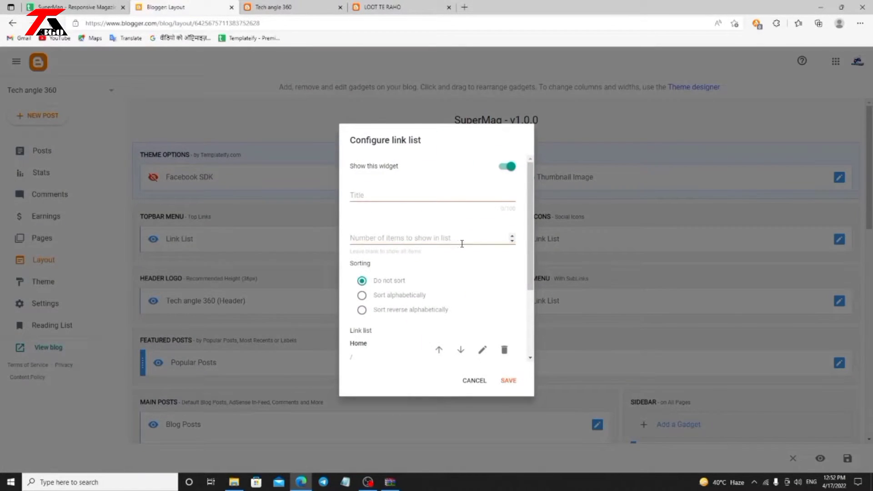
scroll(437, 236, down, 3)
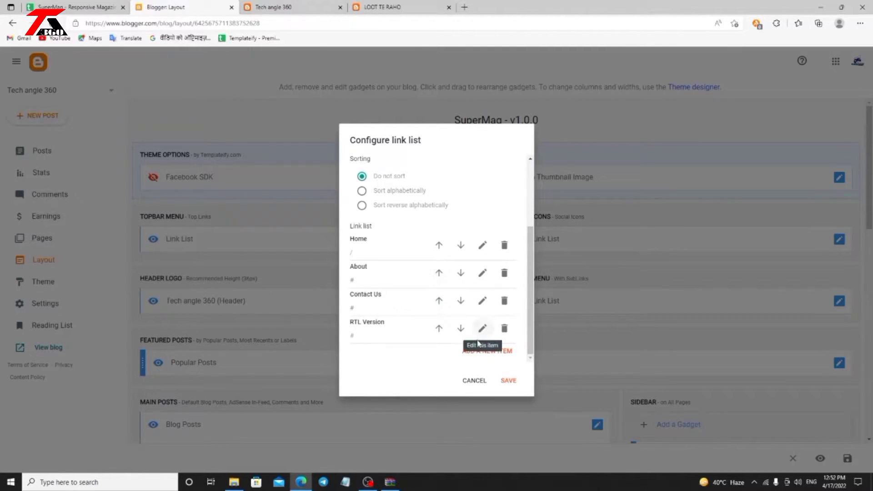
click(483, 247)
click(273, 7)
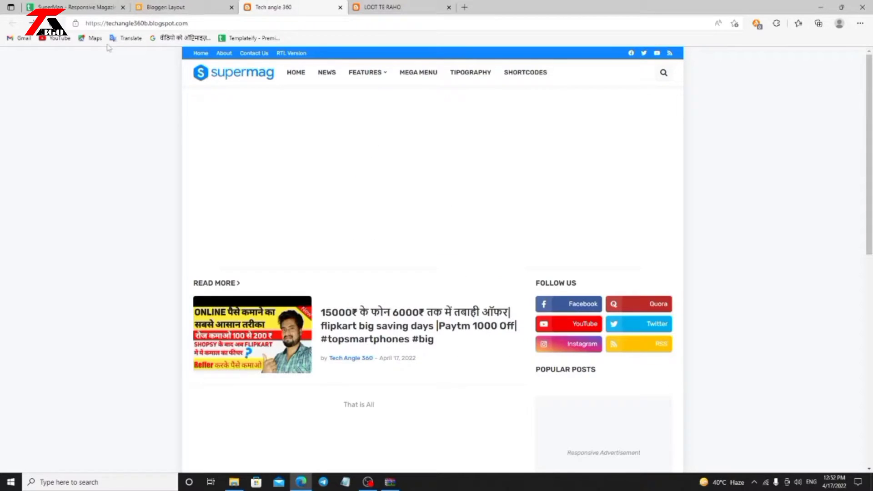
click(86, 24)
key(ctrl+c)
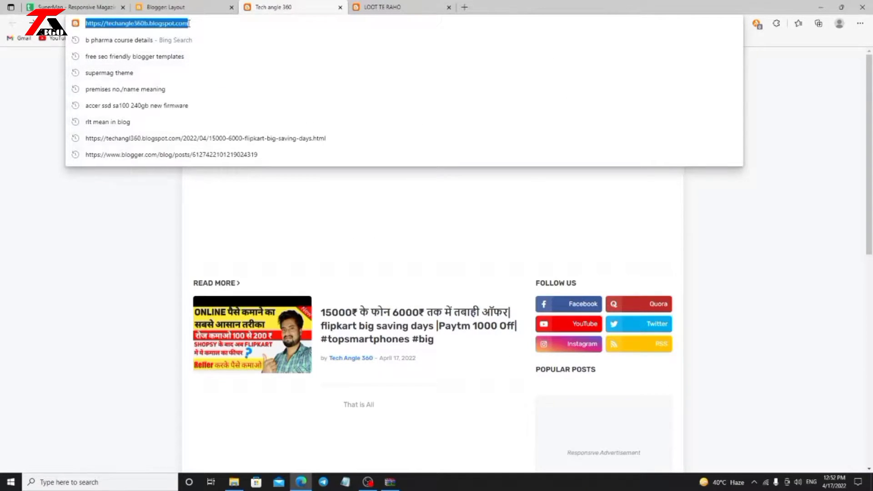
click(166, 6)
key(ctrl+v)
click(502, 213)
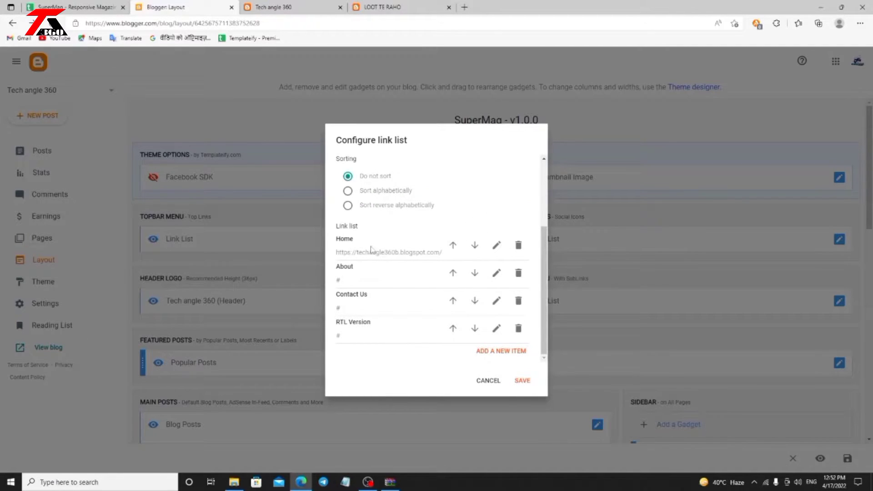
Step: Replace the About item's URL with the copied link of the published About us page, ending in /p/about-us.html
click(496, 274)
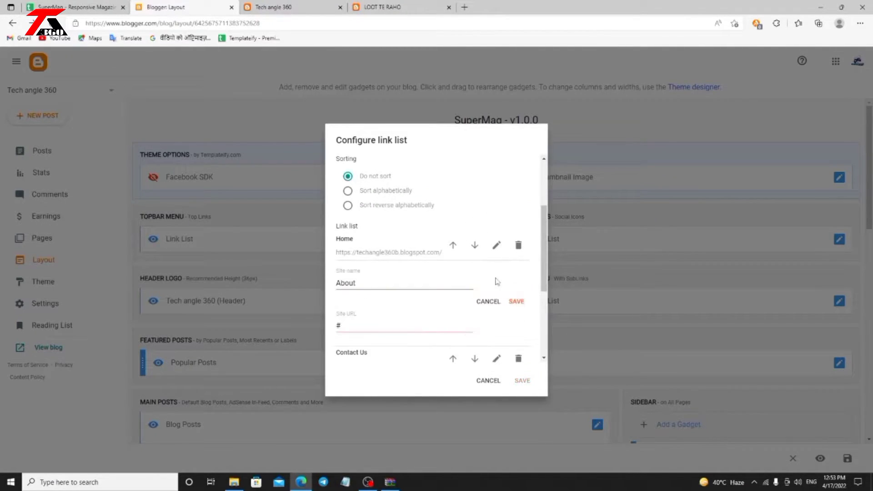
click(346, 324)
drag(339, 324, 344, 325)
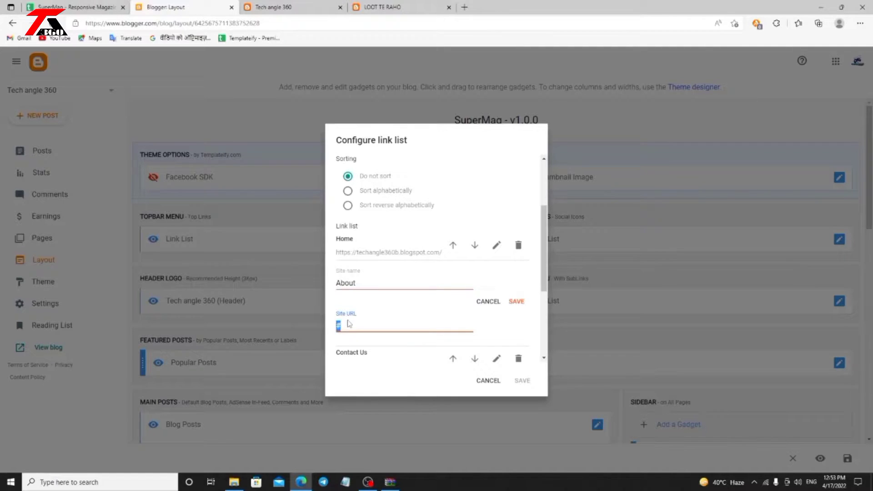
key(BackSpace)
scroll(406, 345, down, 2)
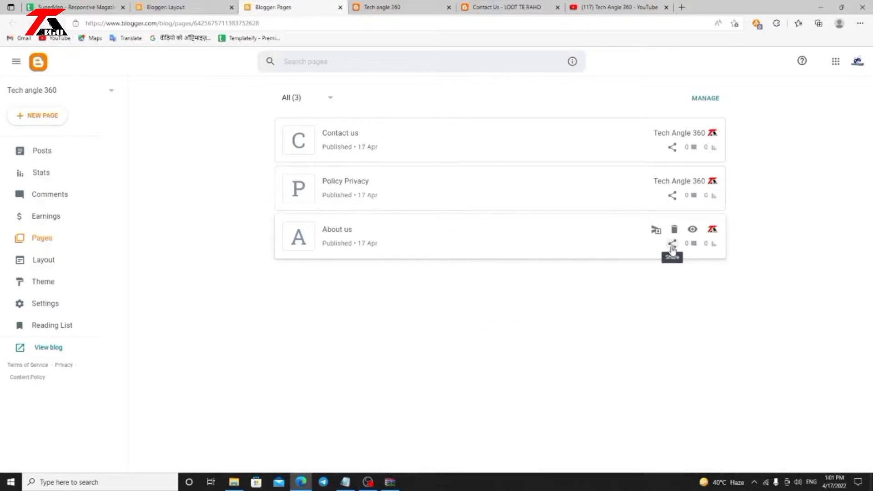
click(672, 243)
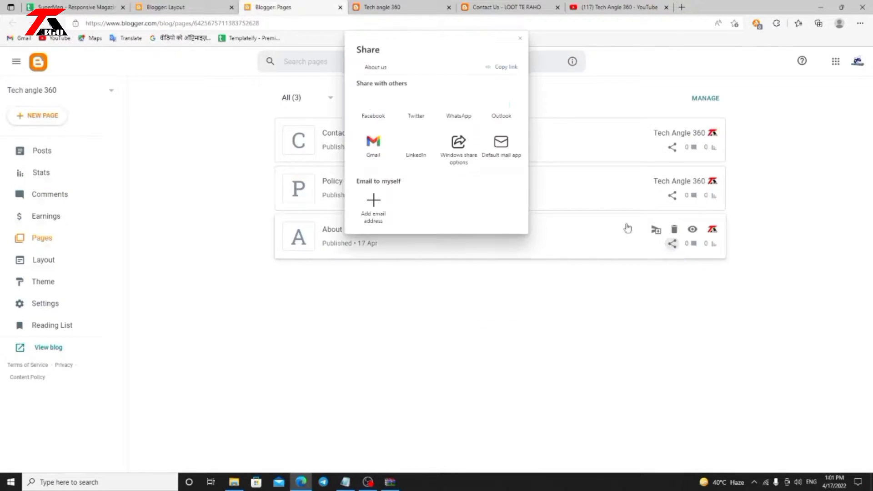
click(500, 67)
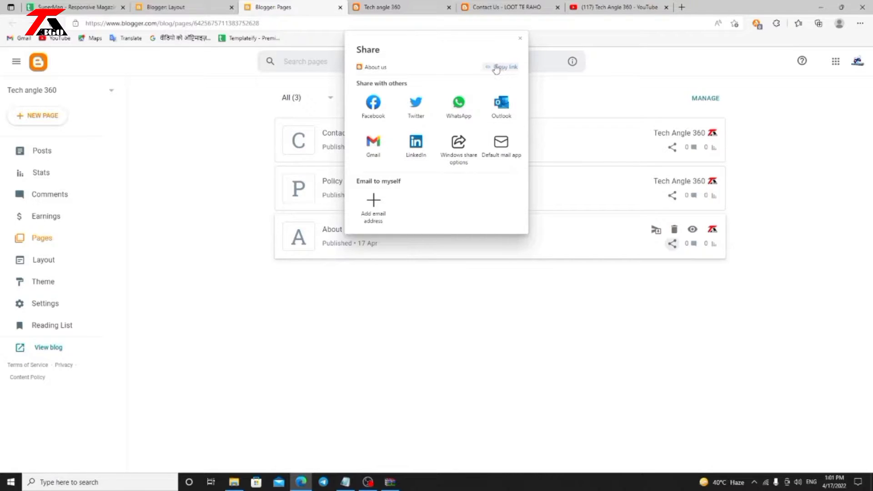
click(153, 8)
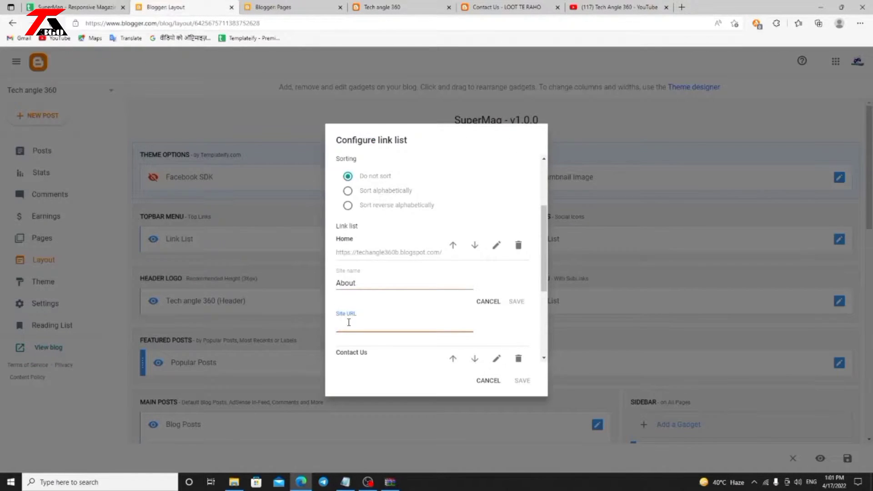
key(ctrl+v)
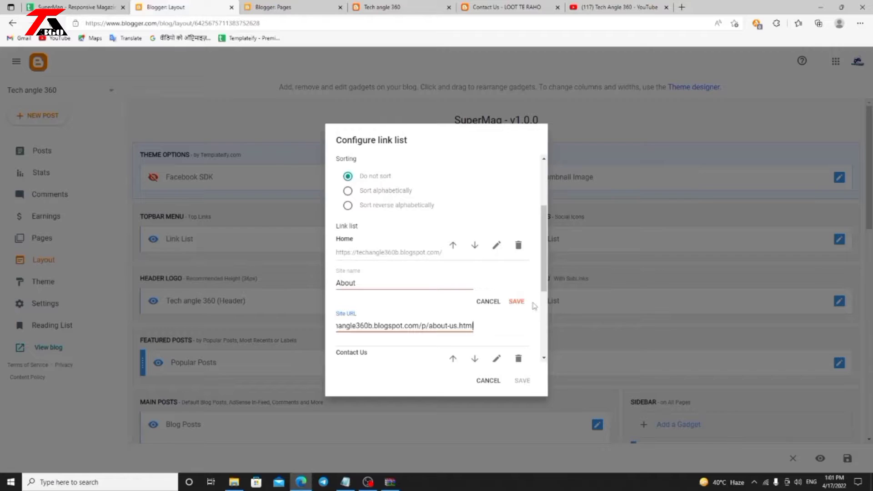
click(517, 302)
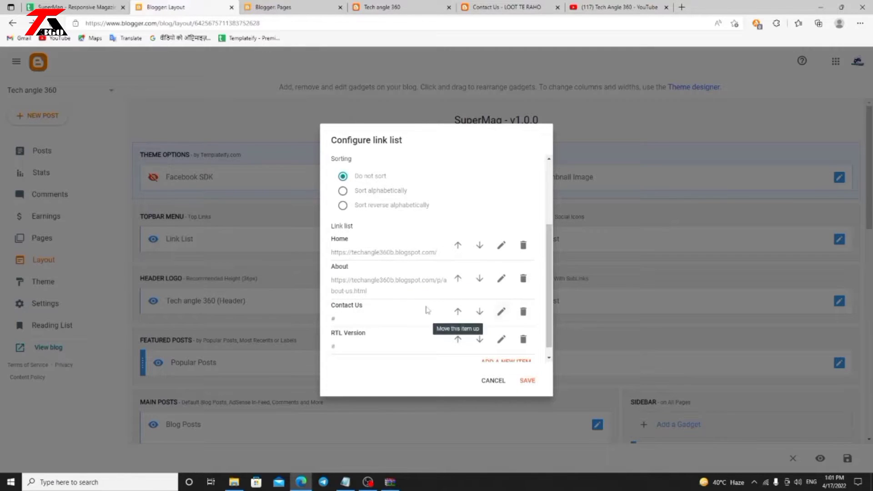
Step: Set the Contact Us item's URL to the Contact us page's link, remove the RTL Version item and save the link list
click(501, 311)
click(340, 355)
text(#)
key(ctrl+Tab)
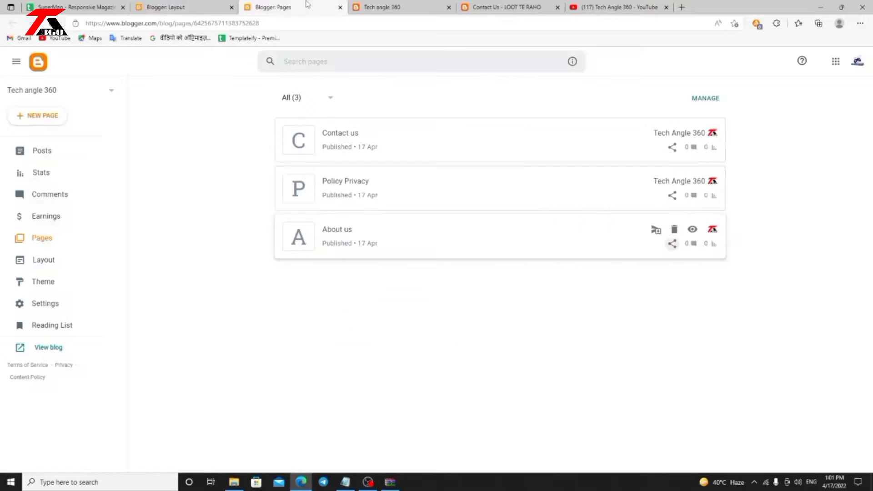
click(672, 147)
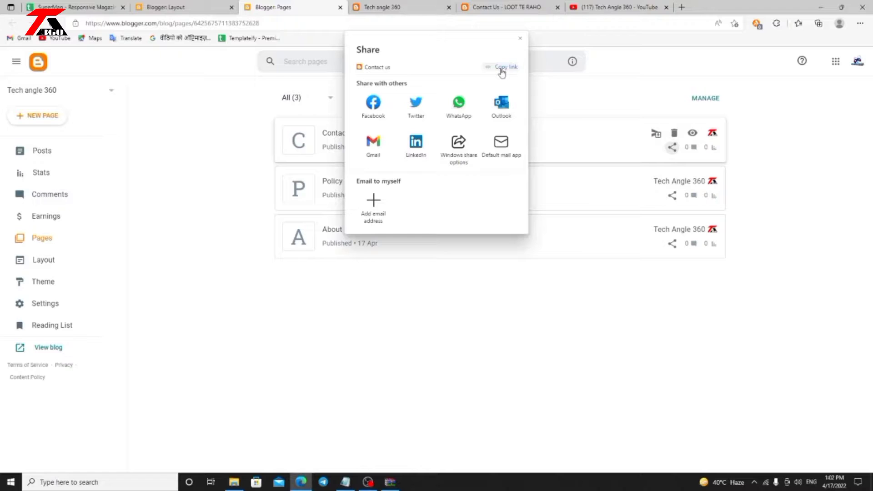
click(167, 7)
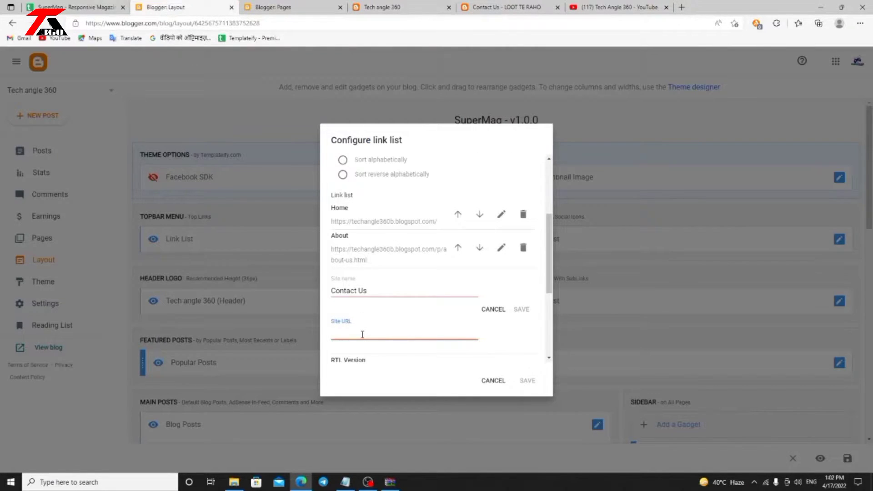
key(ctrl+v)
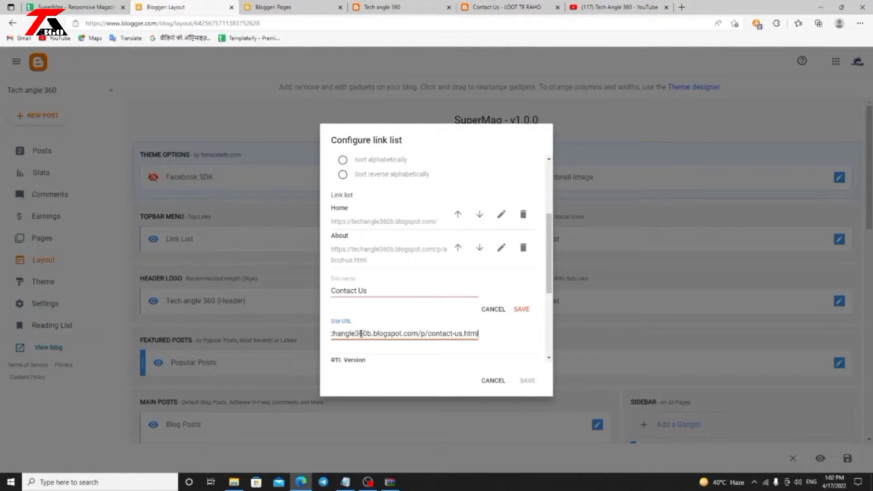
click(521, 309)
click(527, 380)
Step: Reload the live blog and check the pages opened by the topbar's About and Contact Us links
click(375, 6)
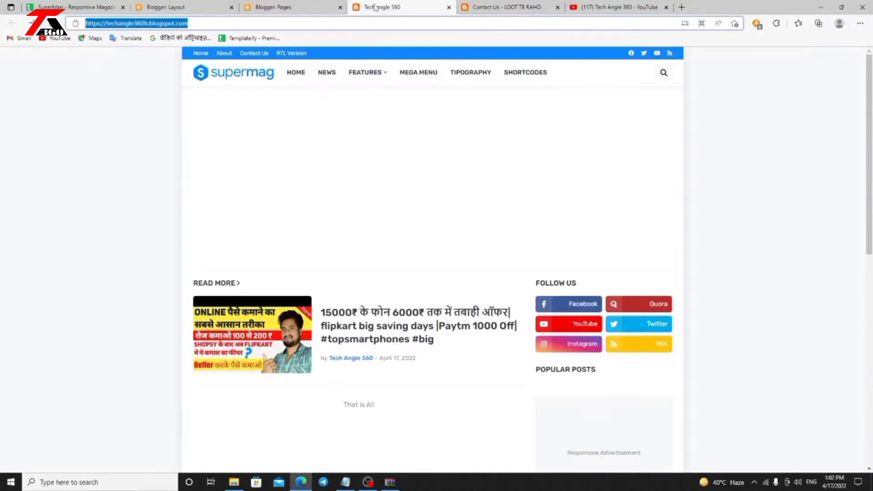
click(31, 23)
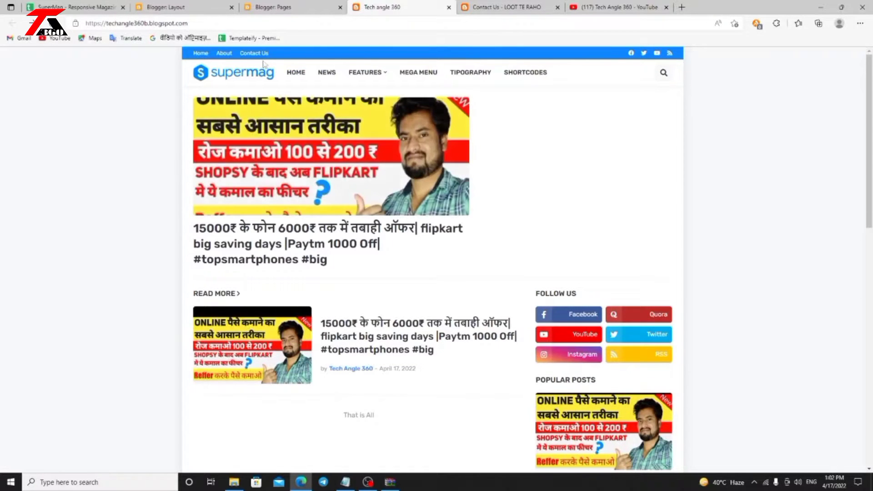
click(224, 54)
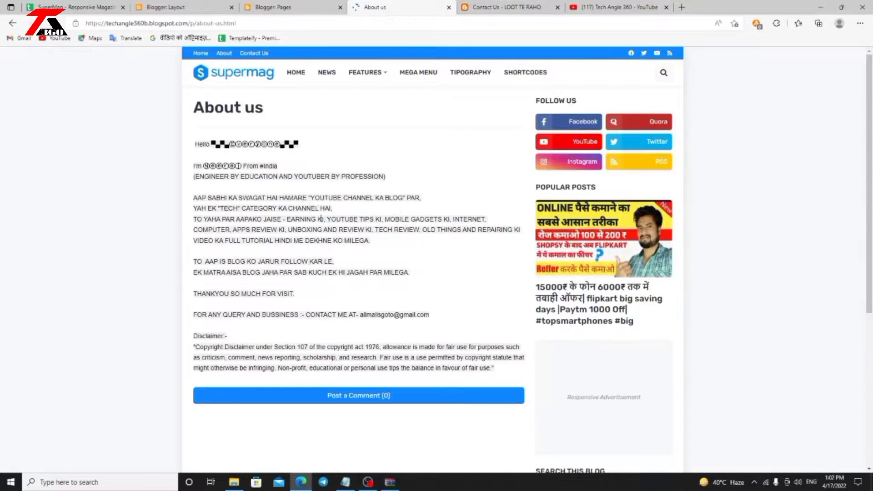
click(248, 53)
scroll(393, 160, down, 6)
scroll(381, 262, up, 10)
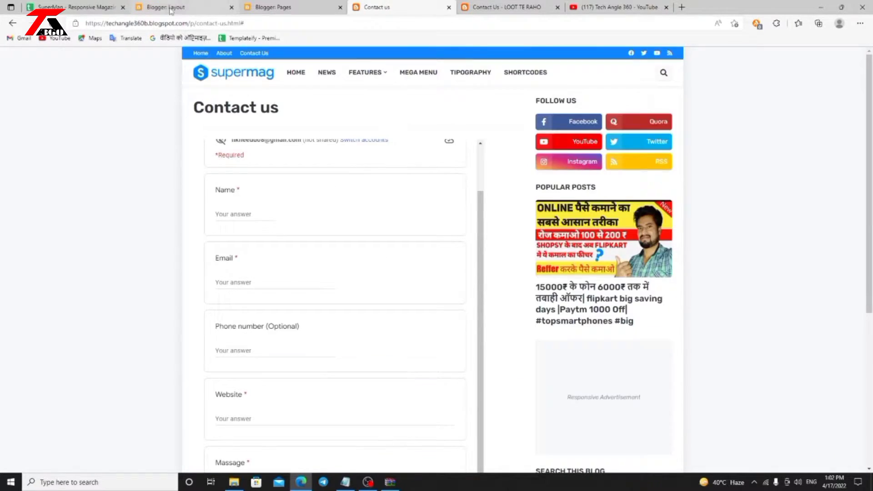
click(170, 8)
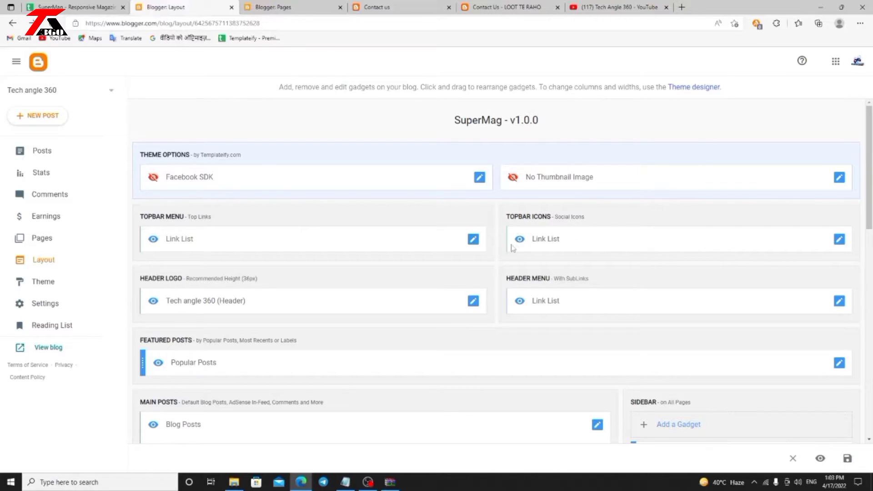
click(840, 240)
scroll(439, 248, down, 3)
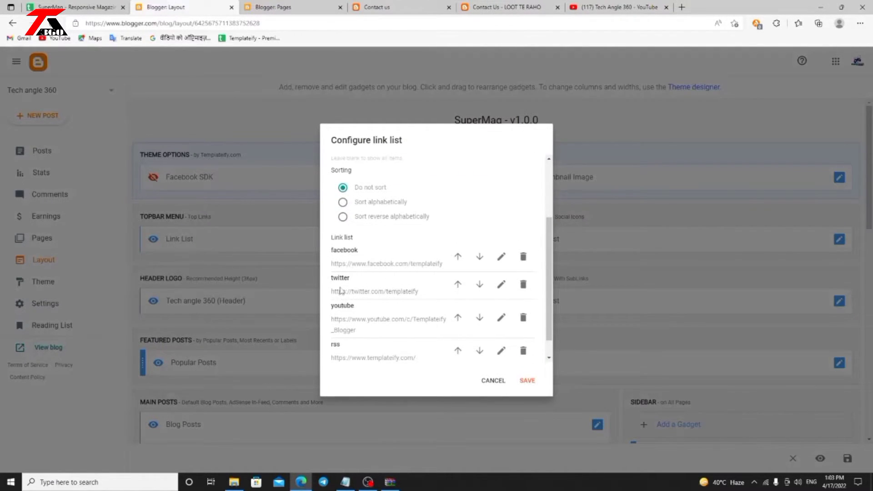
scroll(381, 332, down, 1)
click(501, 234)
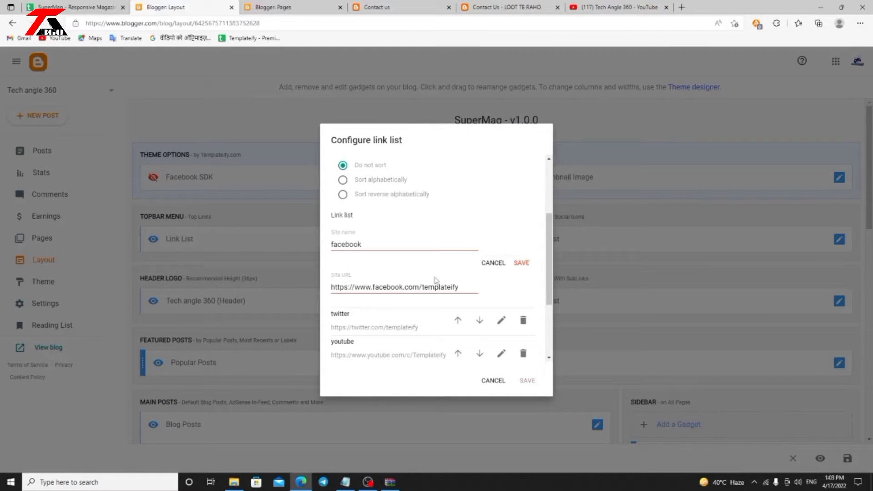
drag(423, 288, 465, 289)
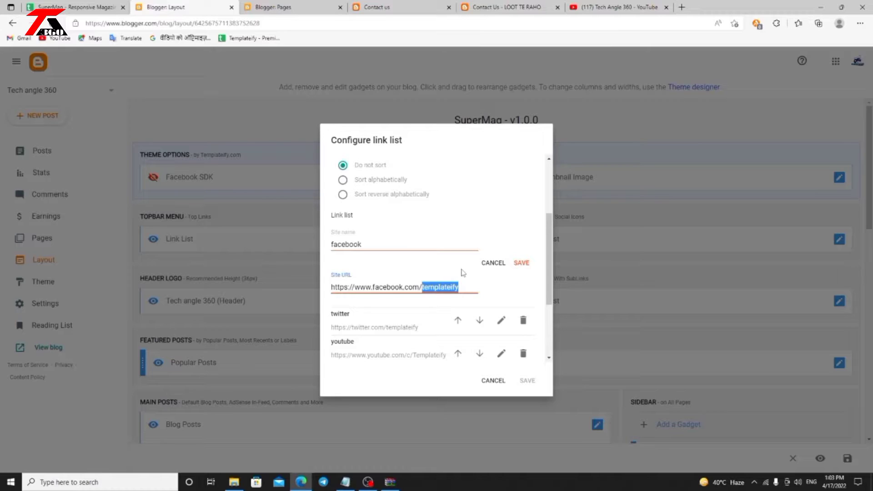
text(techa)
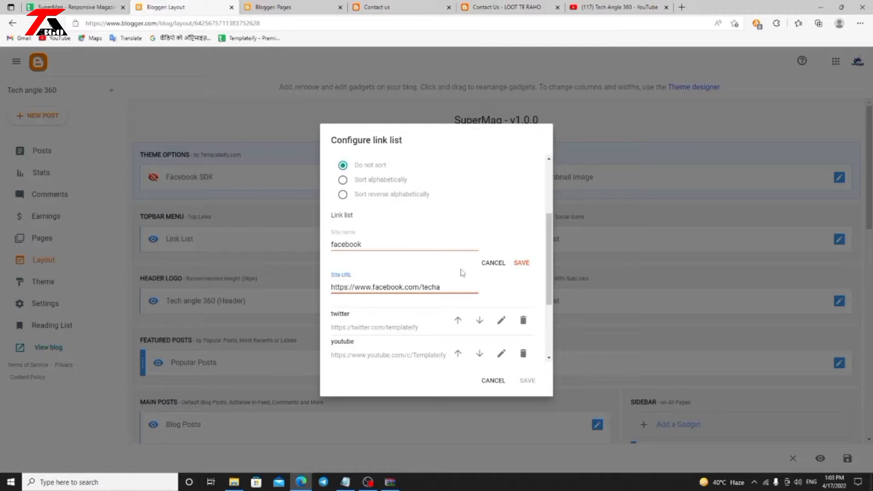
text(ngle360)
click(521, 263)
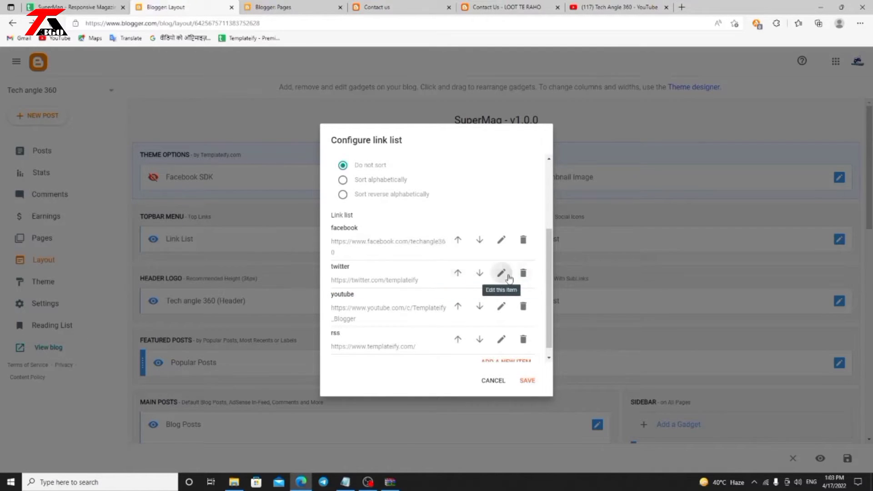
click(501, 273)
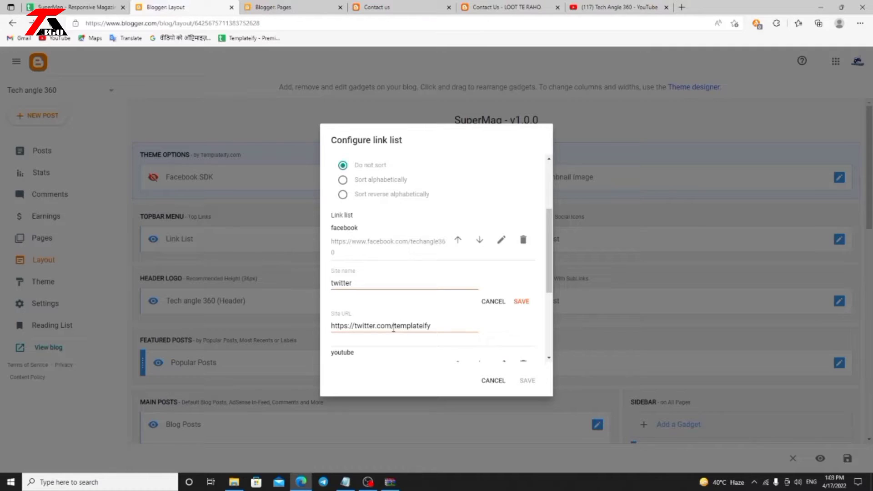
drag(394, 325, 444, 325)
text(t)
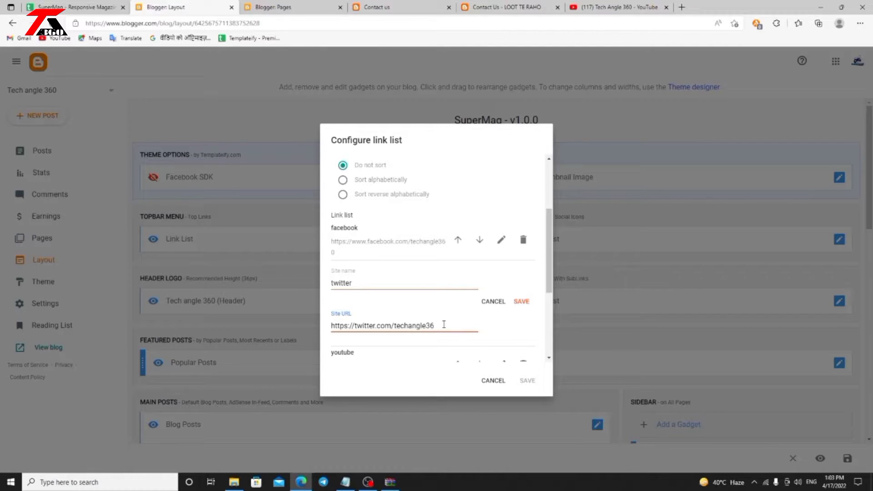
click(522, 303)
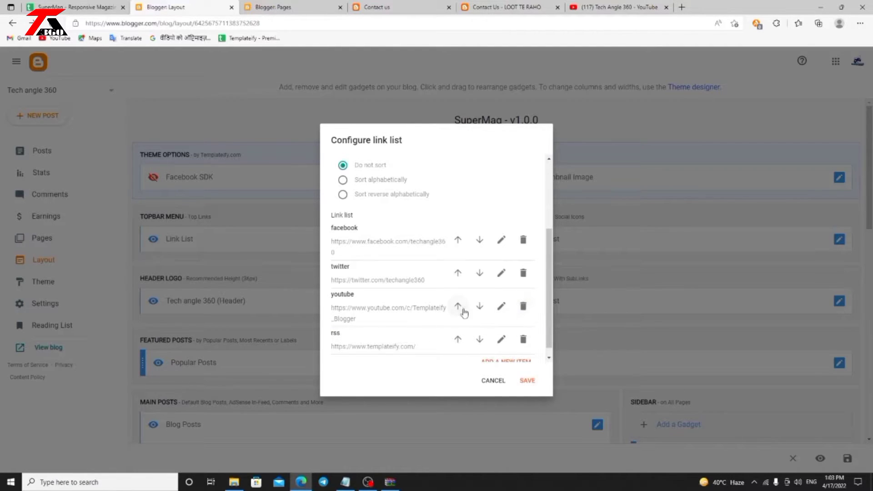
click(501, 306)
click(433, 325)
key(ctrl+a)
text(https://www.youtube.com/c/techangle360)
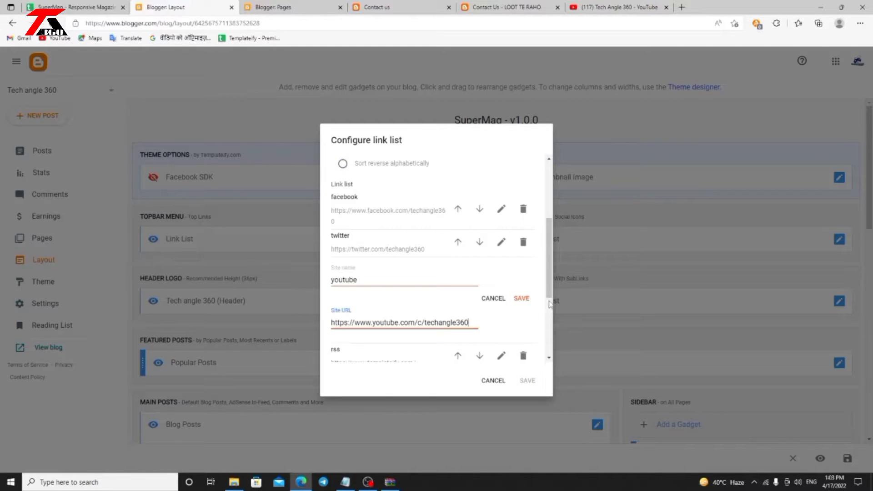
click(522, 299)
click(535, 386)
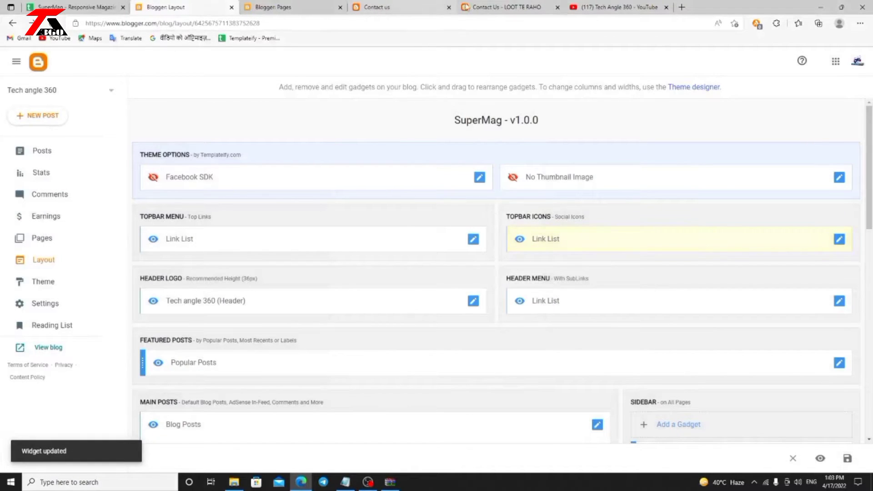
Step: Check the topbar social icons on the live blog by opening the Twitter link, and close the opened profile page
click(372, 9)
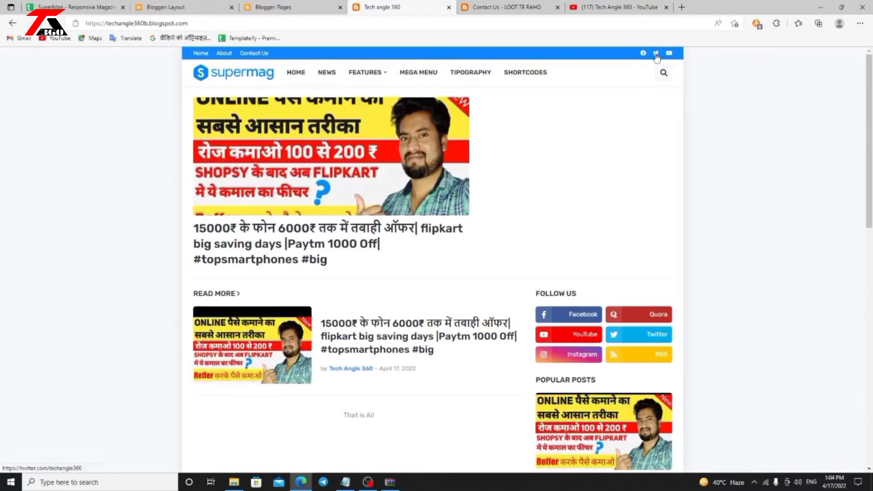
click(656, 54)
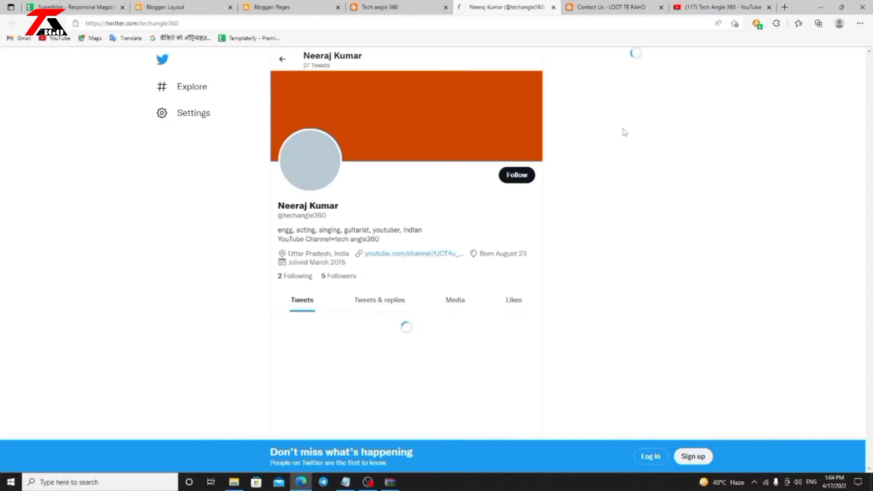
click(553, 7)
Step: Clear the SuperMag image from the Header Logo gadget by choosing Upload image from computer without a file, save, and check the live blog
click(169, 6)
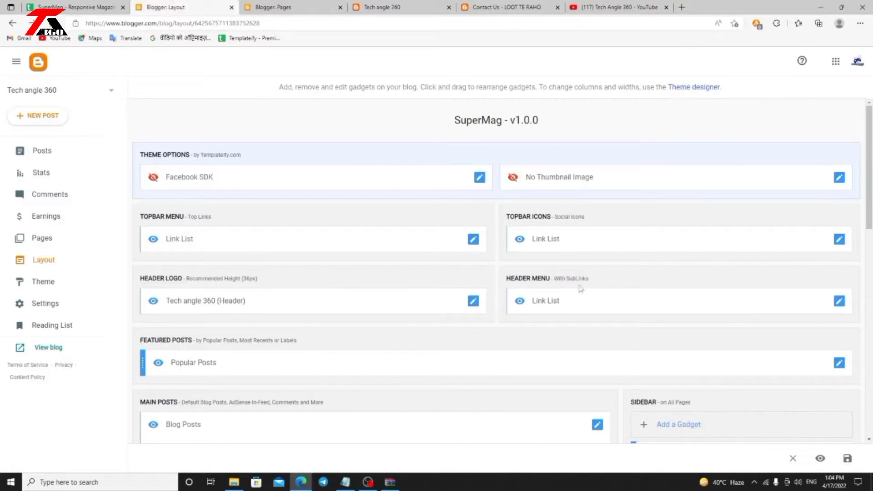
click(474, 301)
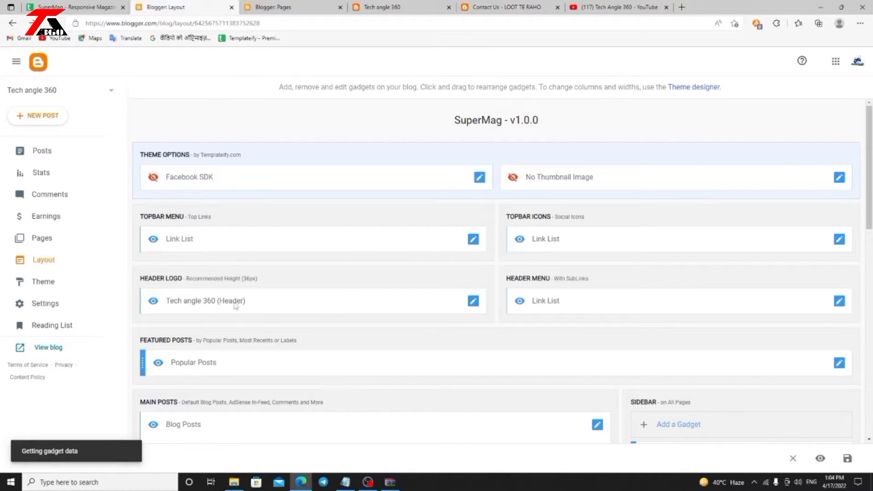
scroll(363, 280, down, 2)
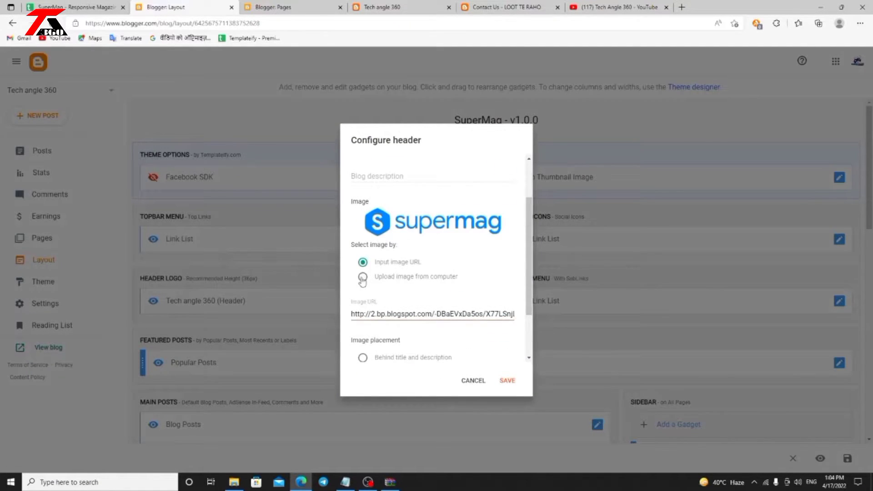
click(363, 278)
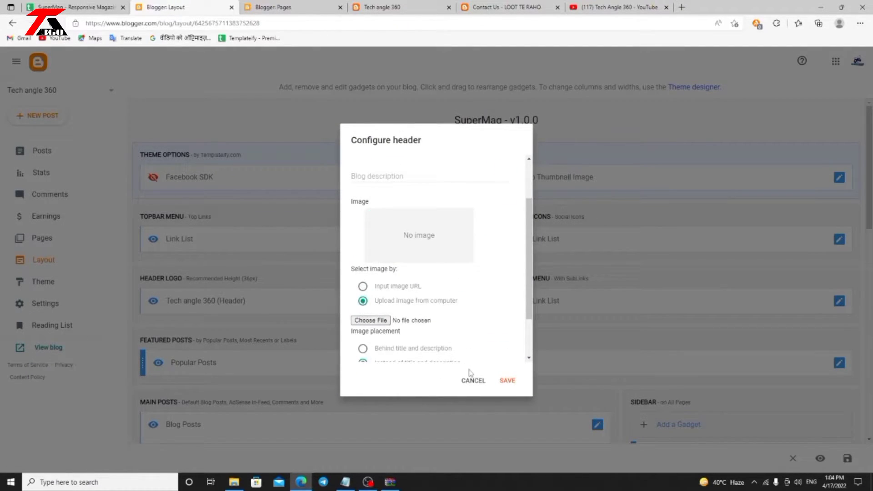
click(505, 381)
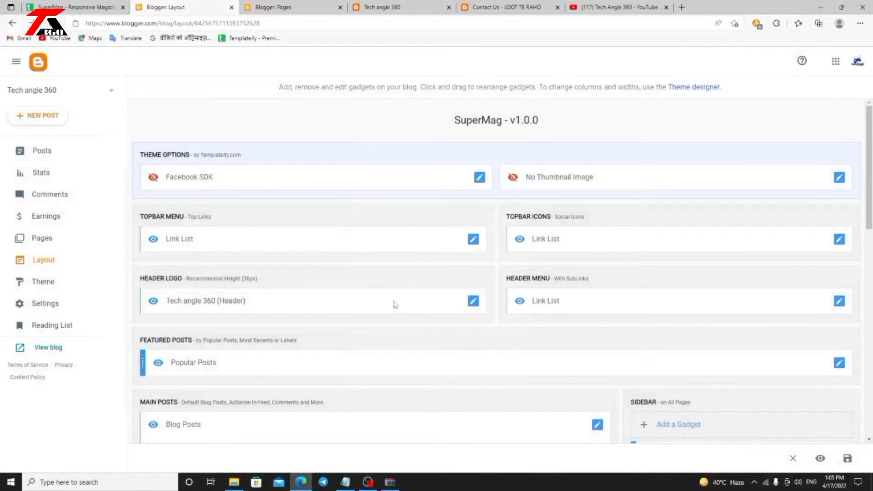
click(382, 8)
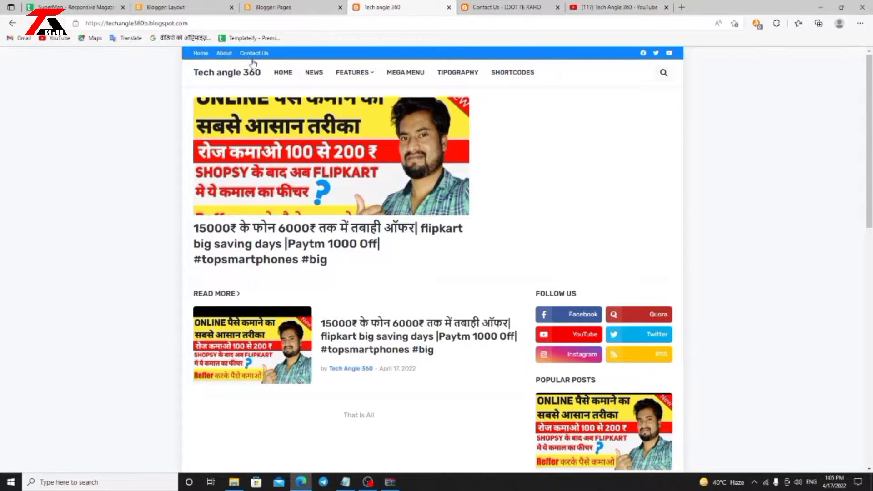
Step: In the layout's Header Menu link list, rename the News item to Latest Post and save that item
key(ctrl+2)
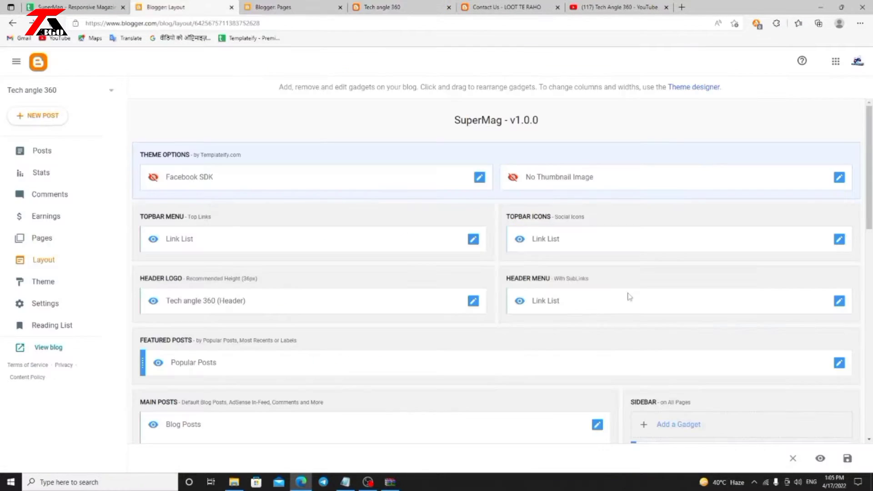
click(839, 301)
scroll(362, 289, down, 2)
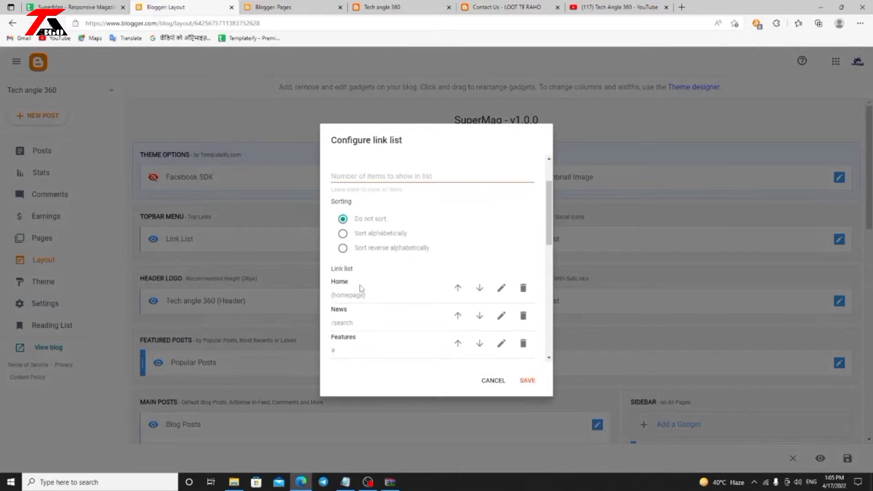
scroll(368, 323, down, 1)
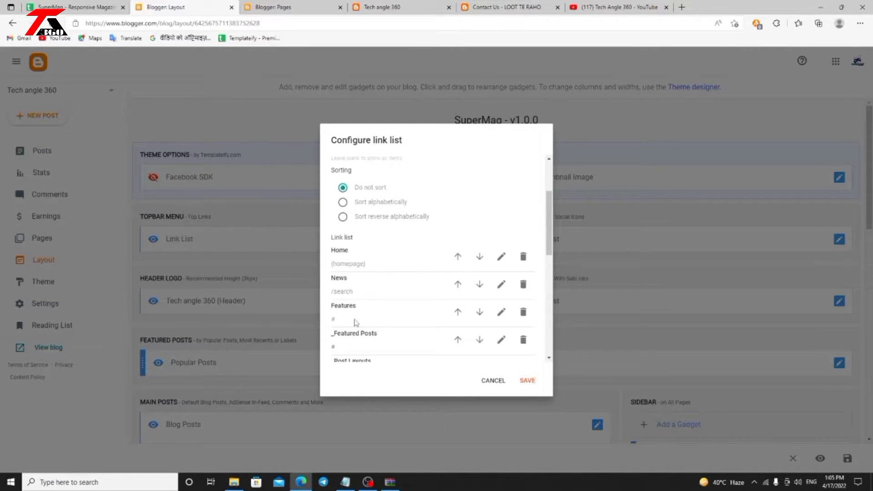
scroll(376, 338, down, 1)
scroll(364, 332, down, 5)
scroll(370, 328, up, 7)
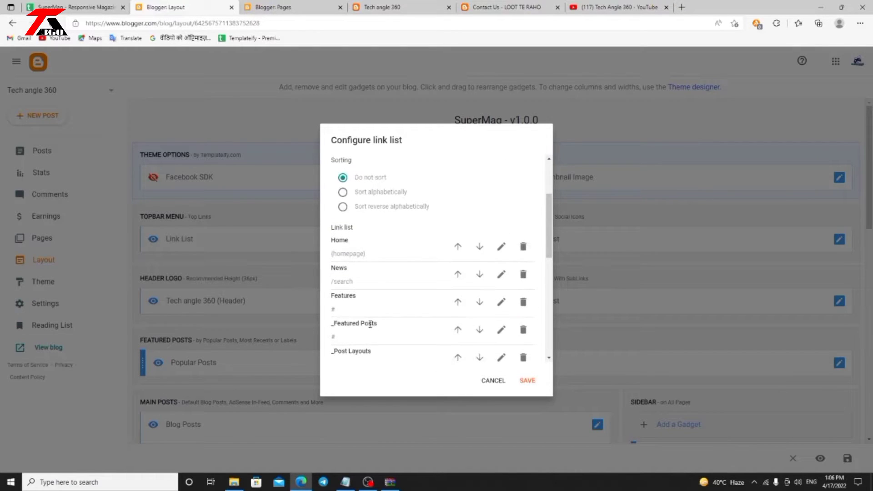
scroll(370, 327, up, 2)
scroll(370, 312, down, 1)
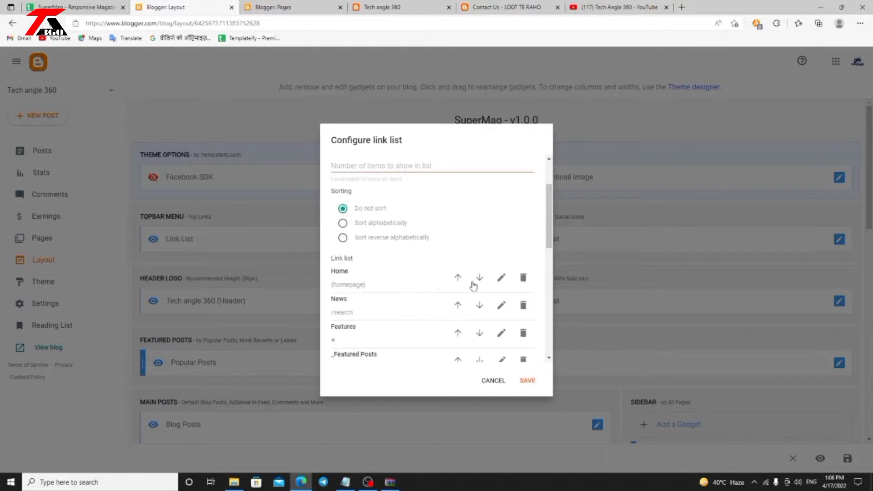
click(501, 277)
scroll(370, 332, down, 2)
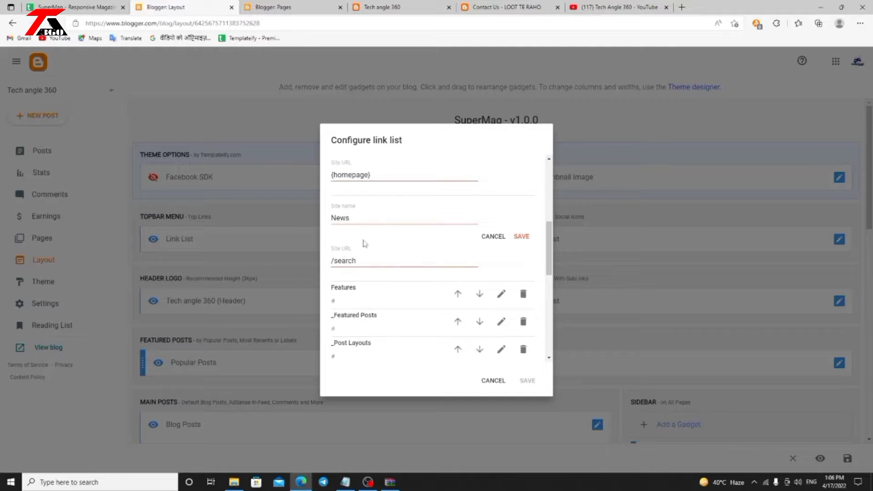
drag(331, 219, 355, 223)
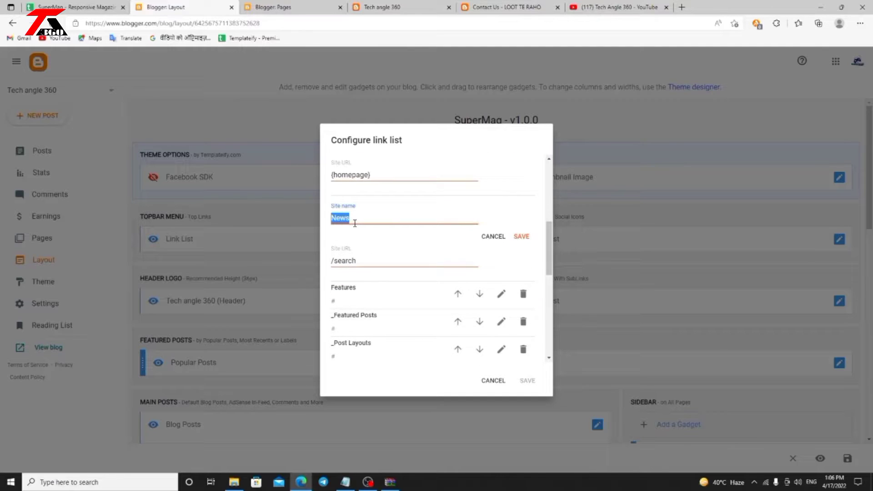
text(latest Post)
key(Return)
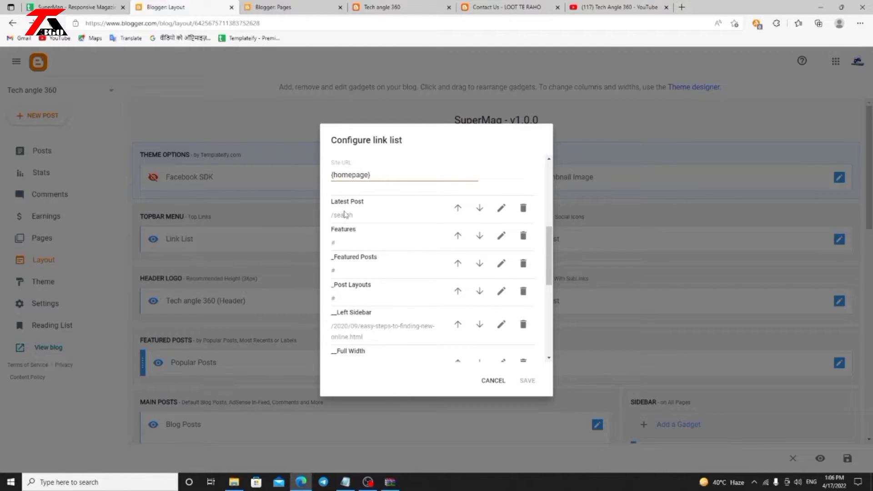
click(500, 236)
drag(365, 246, 316, 254)
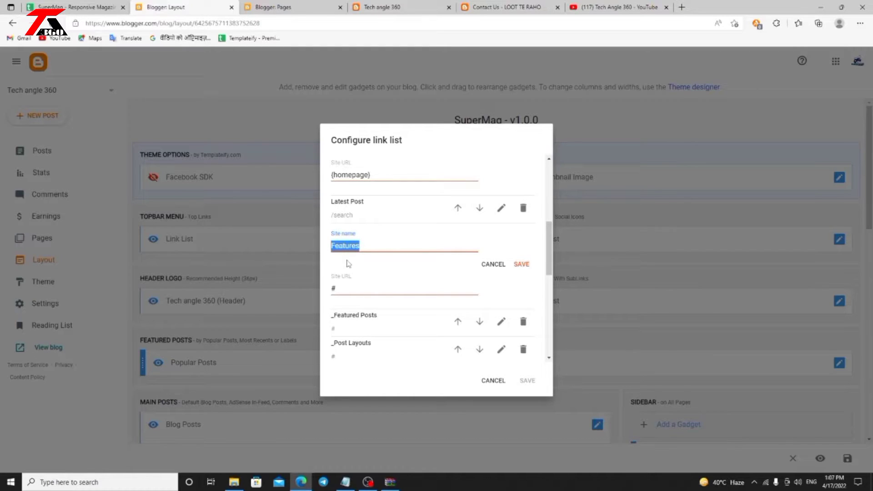
text(you)
key(BackSpace)
key(BackSpace)
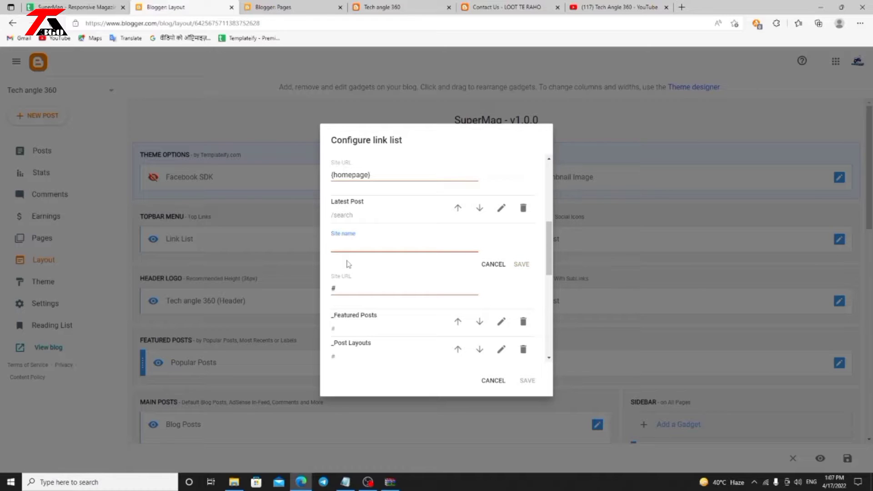
text(Youtube Channel)
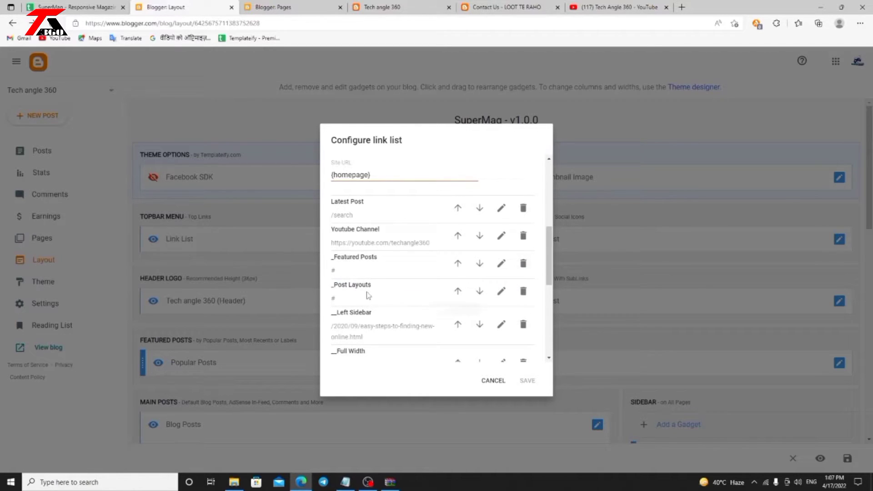
Step: Look through the remaining header menu items, save the open Home item and save the Header Menu link list
scroll(385, 294, down, 6)
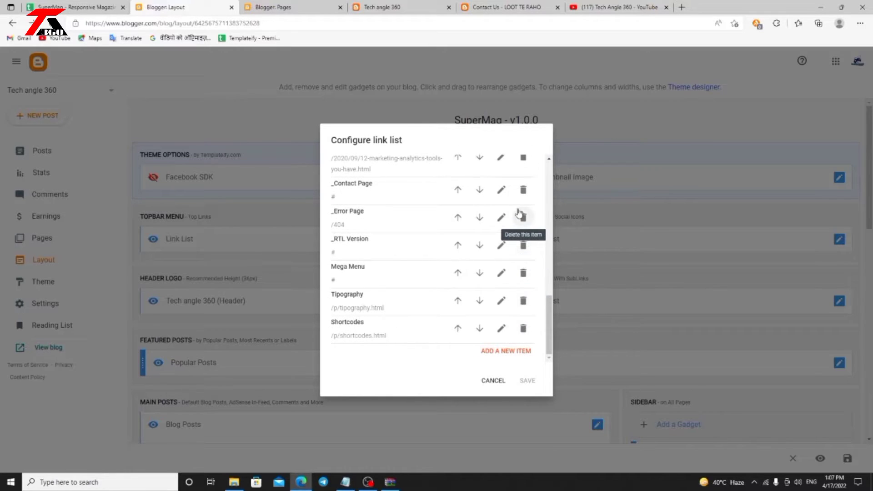
scroll(444, 284, up, 2)
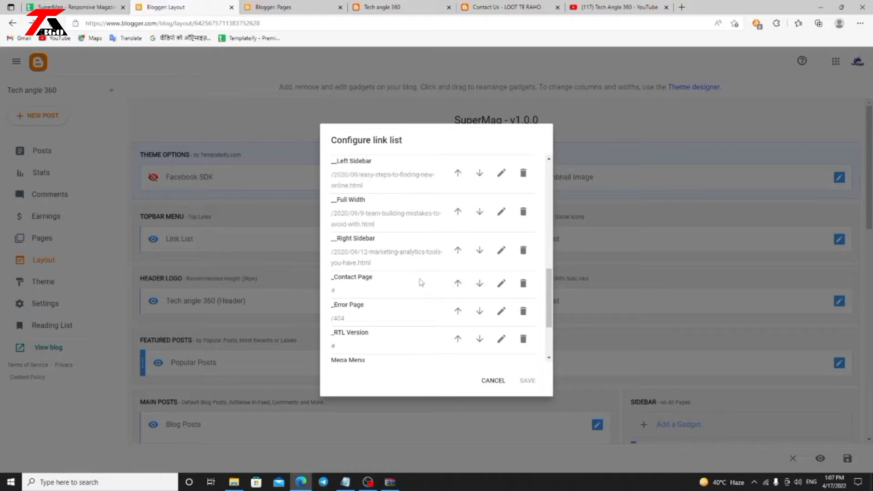
scroll(505, 318, up, 2)
scroll(505, 312, down, 4)
scroll(504, 318, down, 1)
scroll(503, 195, up, 7)
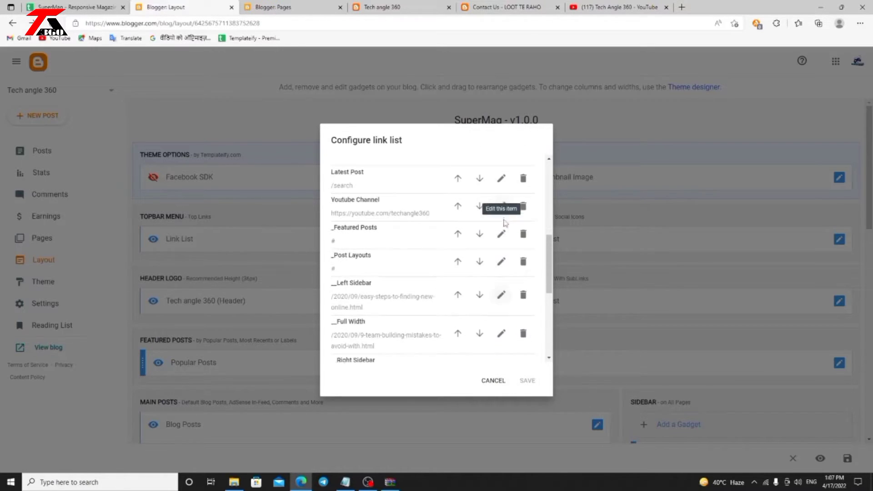
scroll(502, 228, up, 3)
scroll(511, 259, down, 2)
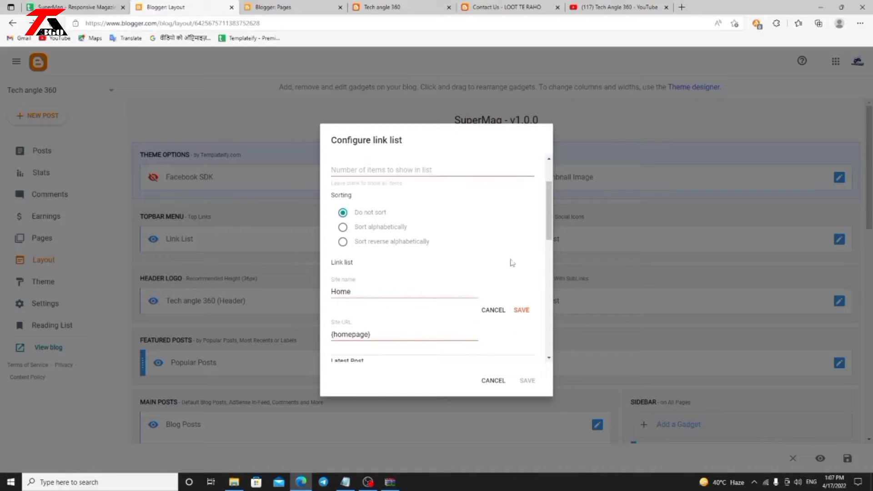
click(522, 308)
click(527, 381)
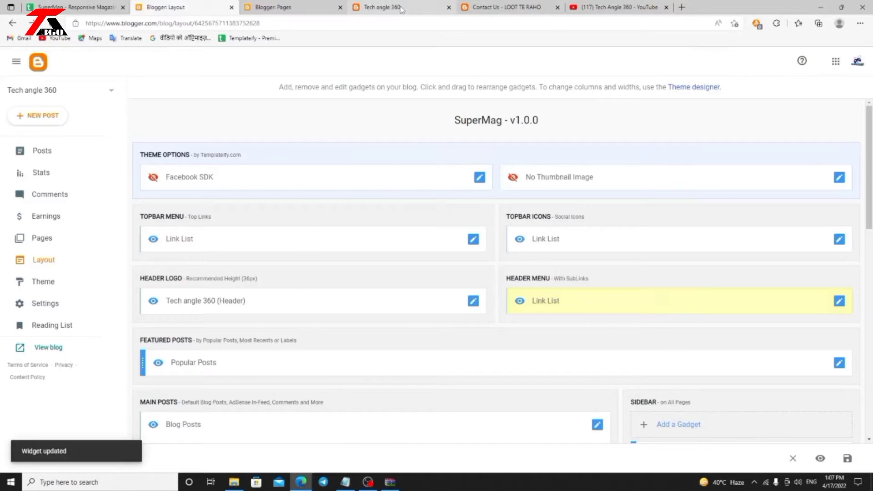
Step: Reload the live blog, test the Latest Post and Youtube Channel header menu links, and pause the channel video
click(401, 9)
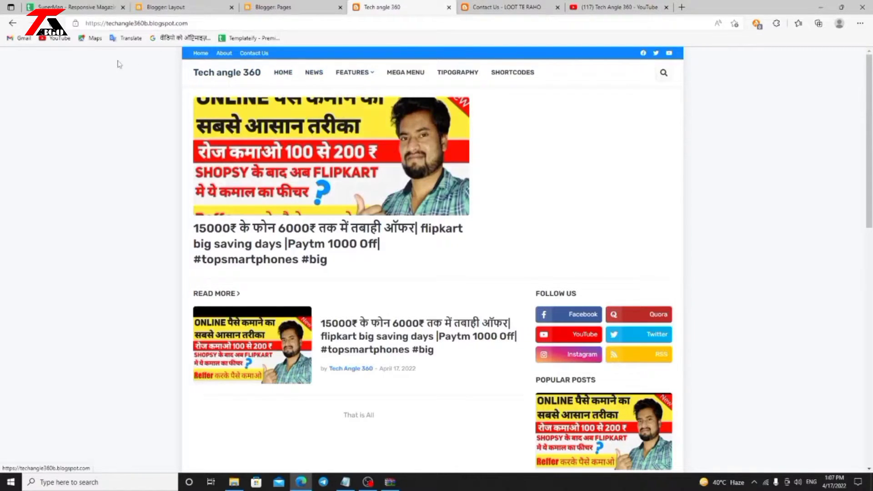
click(48, 22)
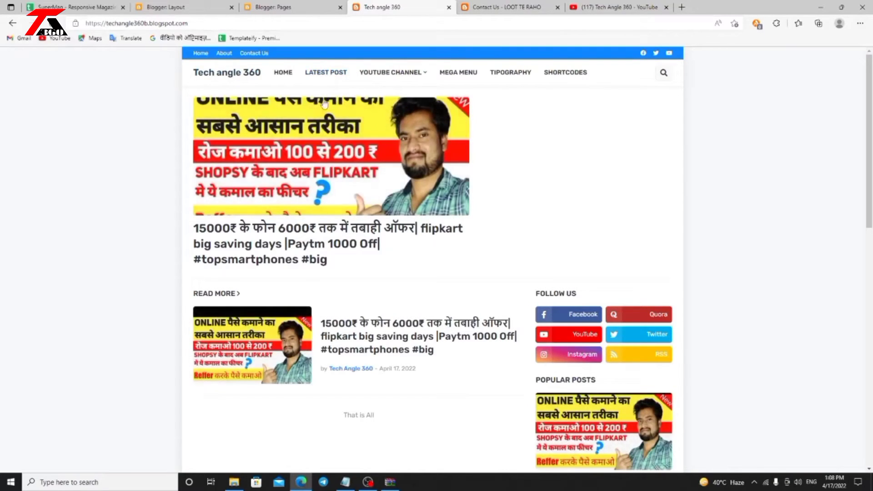
click(321, 75)
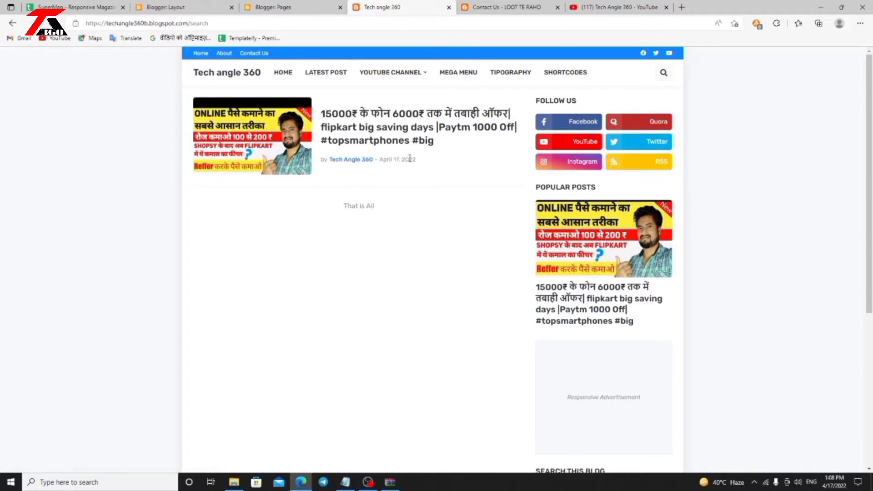
click(383, 74)
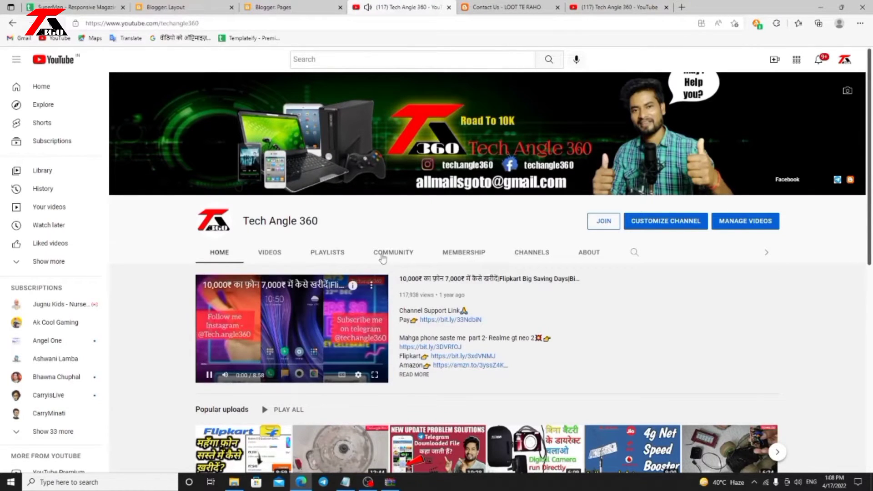
click(209, 374)
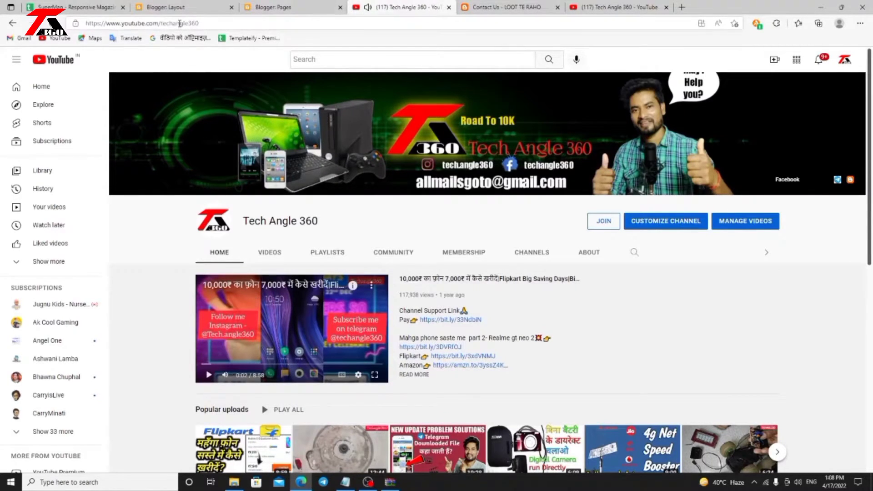
Step: In the Blogger layout, set the Featured Posts section's Popular Posts gadget to most viewed of All time and save it
click(182, 6)
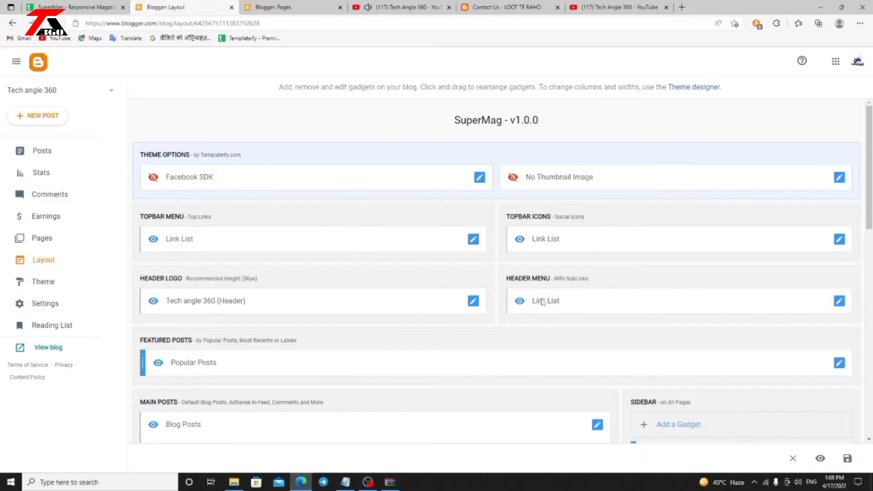
scroll(623, 281, down, 1)
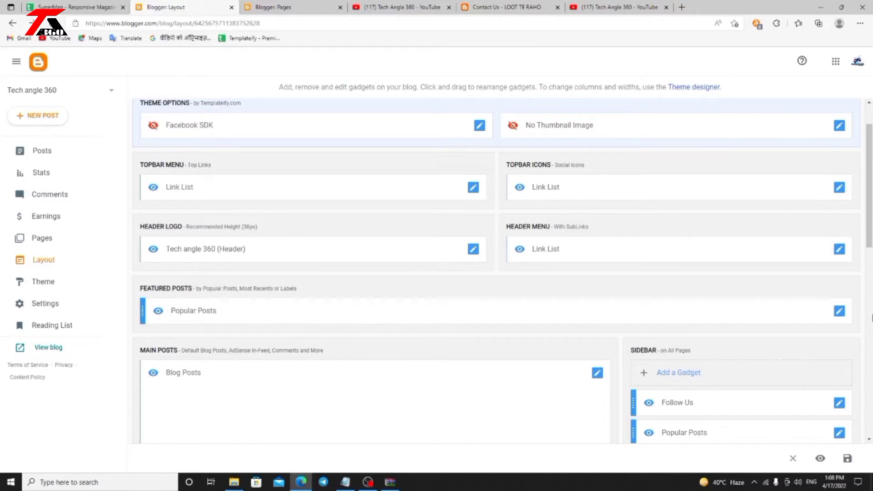
click(838, 310)
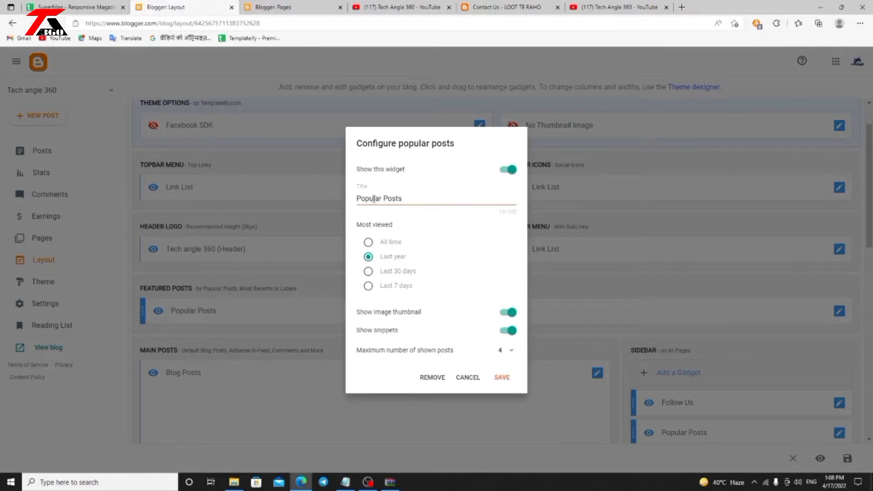
click(373, 244)
click(502, 378)
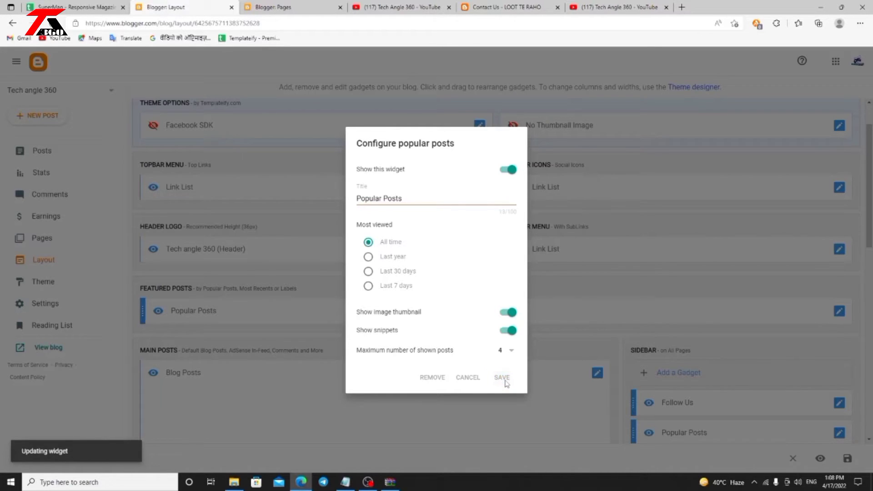
Step: Review the Blog Posts gadget's settings and cancel, and check the Related Posts gadget and save it as is
scroll(462, 310, down, 5)
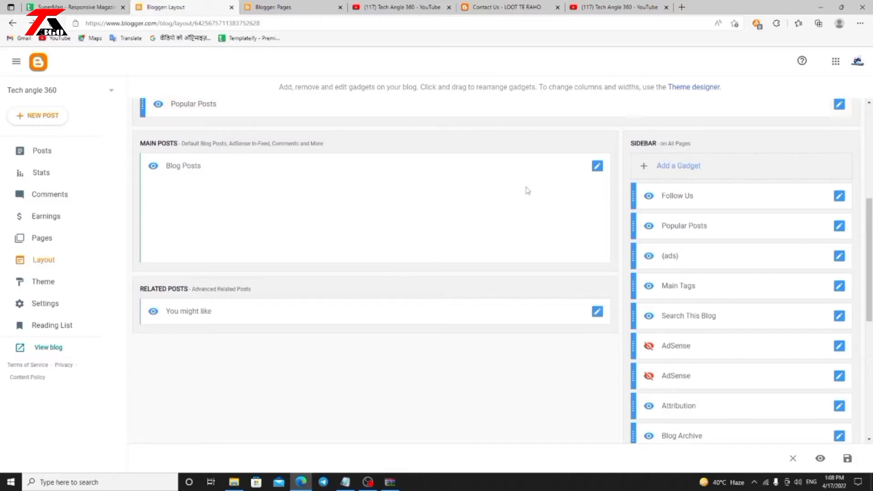
click(598, 167)
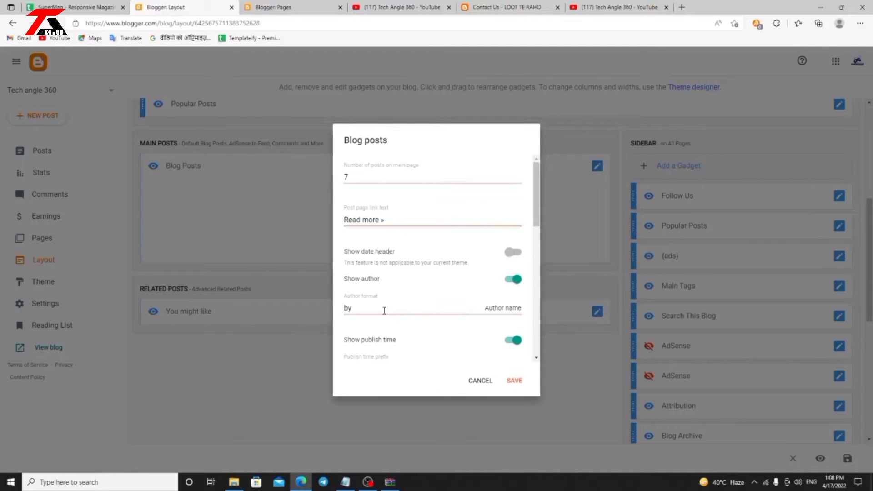
click(368, 309)
scroll(426, 354, down, 2)
scroll(443, 301, down, 3)
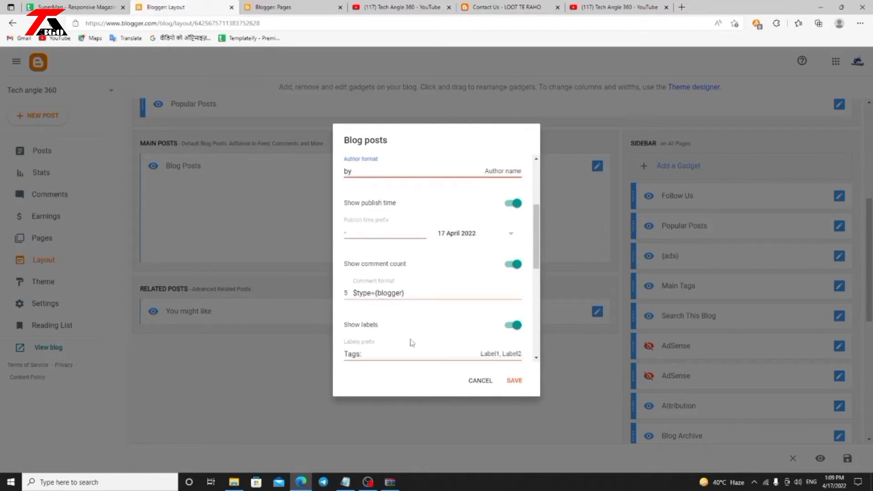
scroll(418, 340, down, 3)
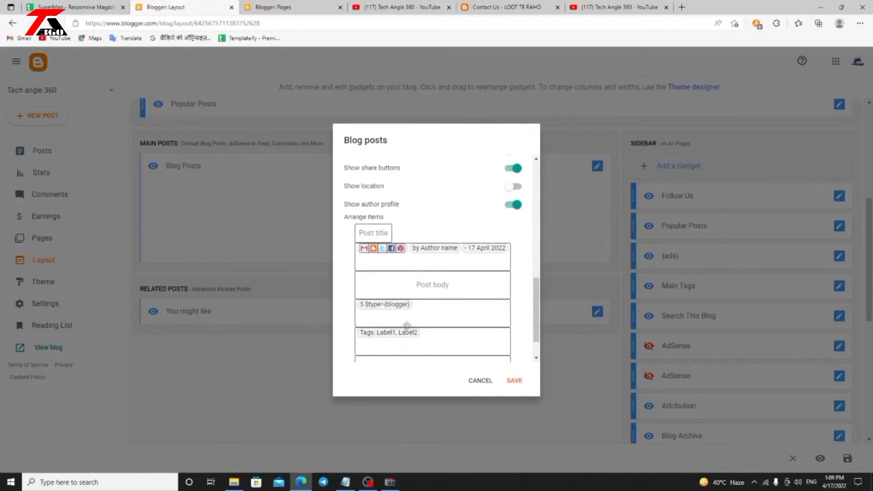
click(479, 381)
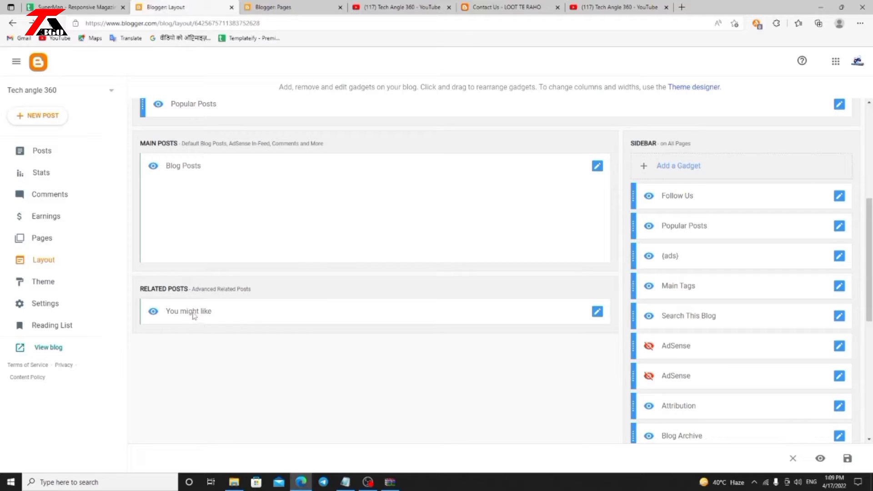
click(597, 311)
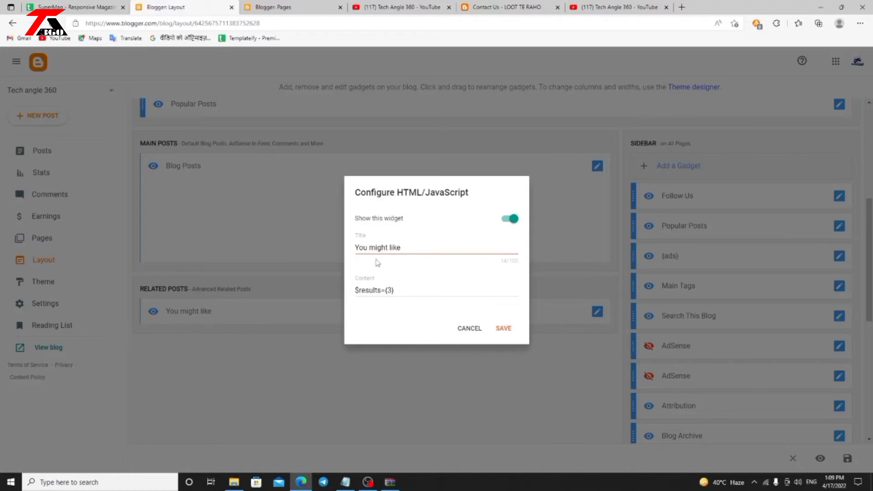
click(503, 329)
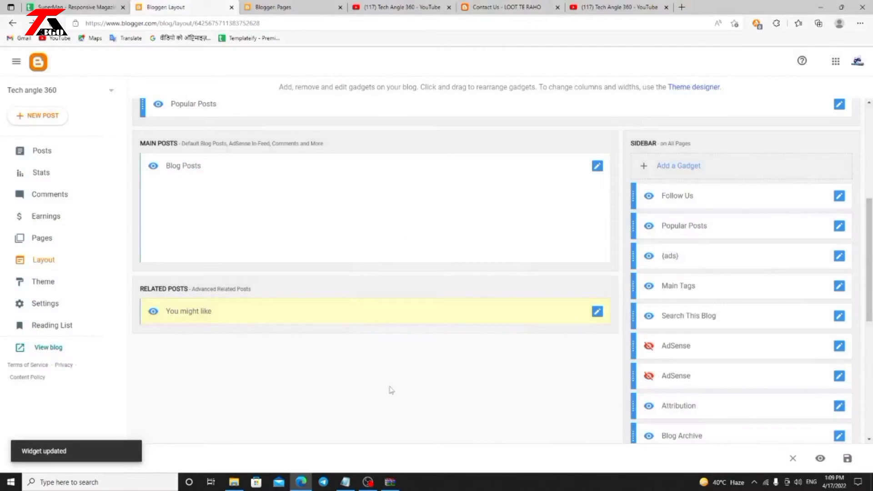
Step: Replace the About Us gadget's caption with a description beginning "hello dosto this is a tech category blog from tech angle 360"
scroll(472, 389, down, 7)
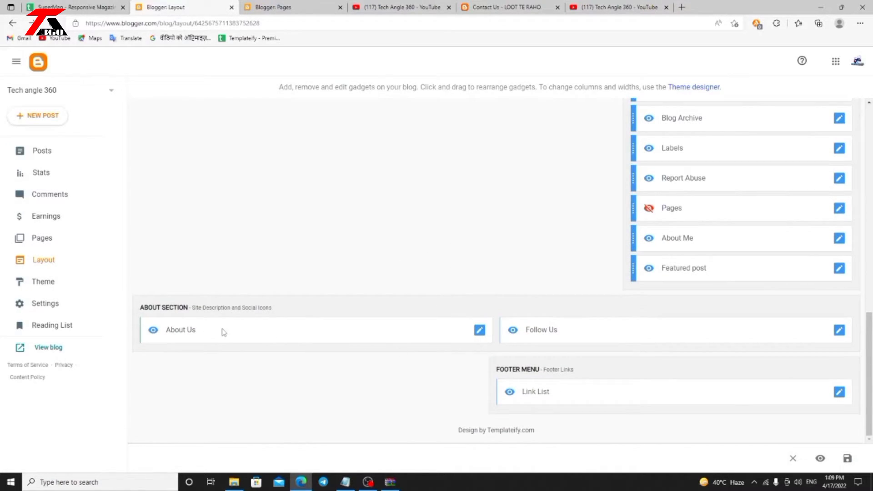
click(479, 331)
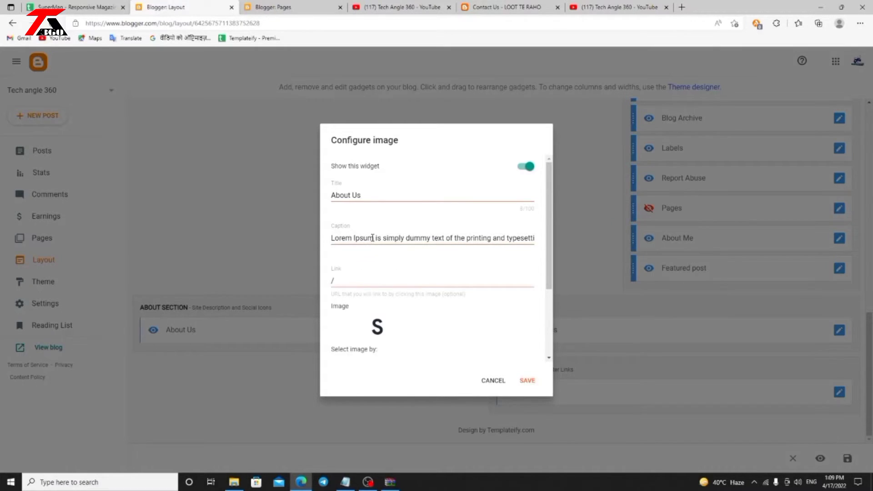
scroll(377, 246, down, 2)
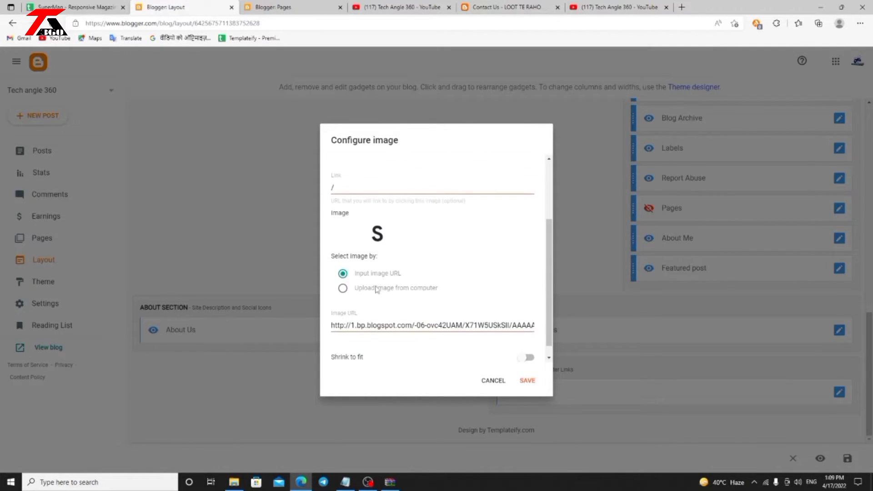
scroll(382, 282, down, 1)
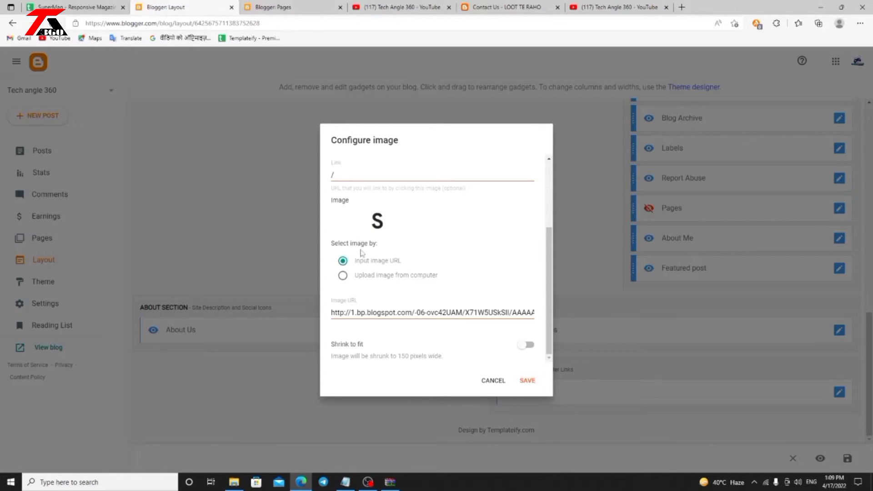
scroll(376, 288, up, 3)
key(shift+Tab)
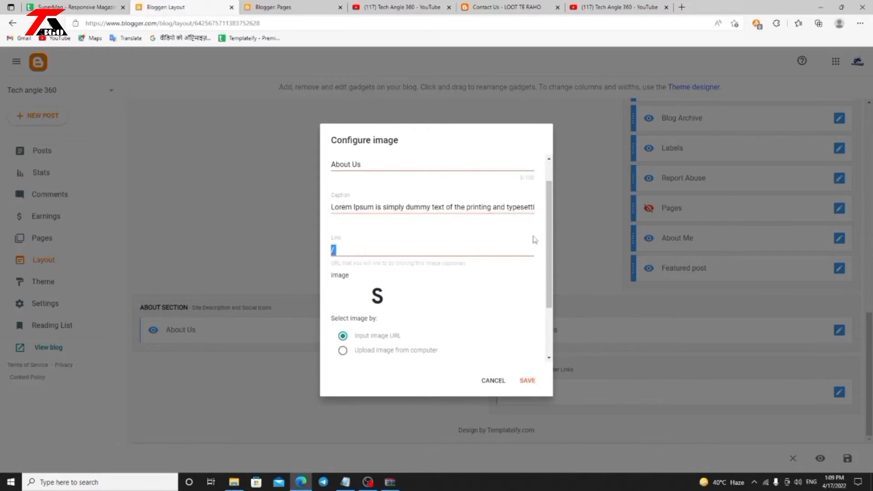
click(526, 207)
key(ctrl+a)
key(ctrl+v)
key(Tab)
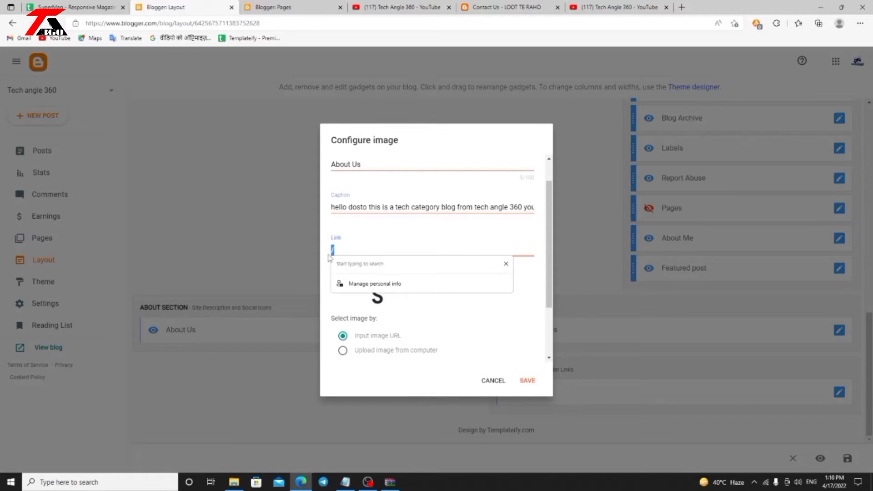
key(BackSpace)
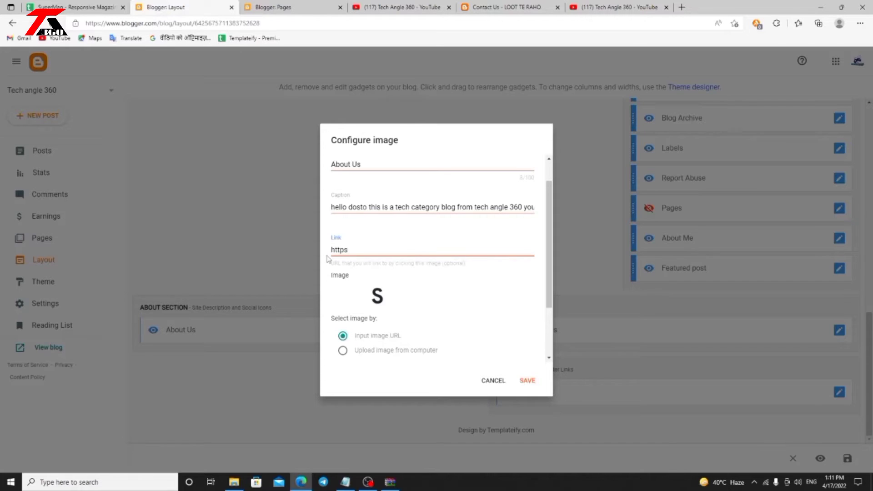
text(://youtube.com/techangle360)
click(363, 304)
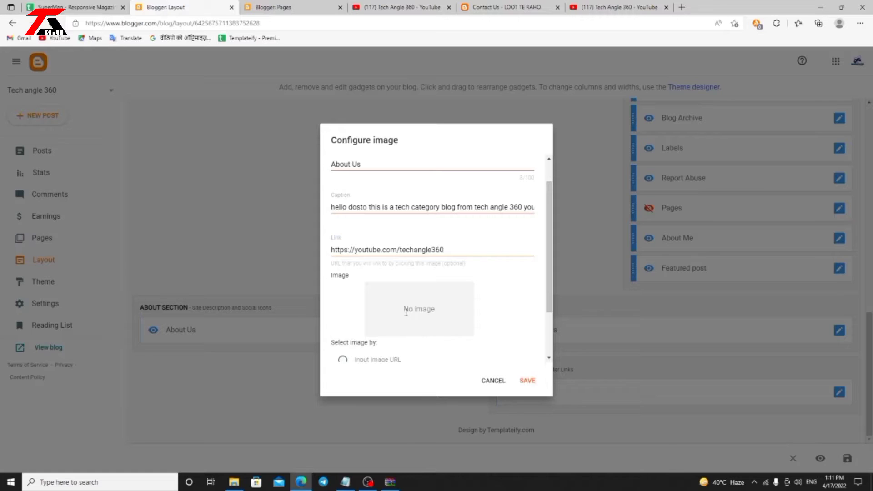
scroll(406, 312, down, 2)
click(351, 328)
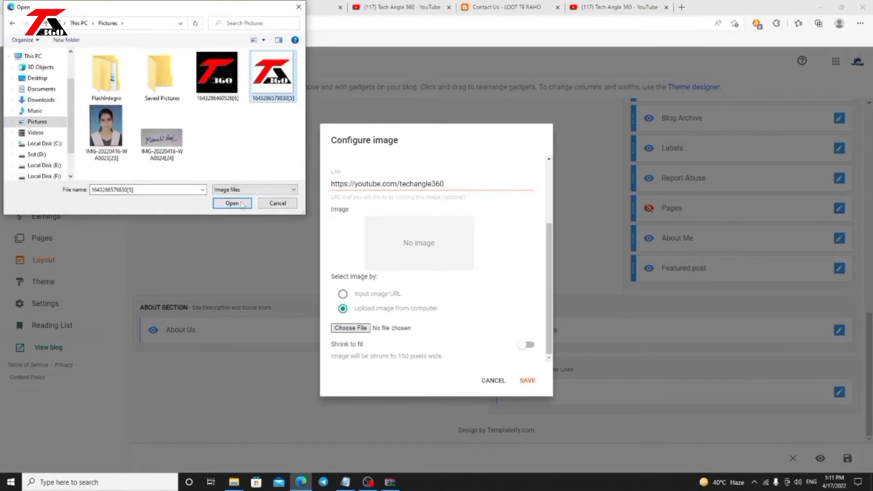
click(240, 200)
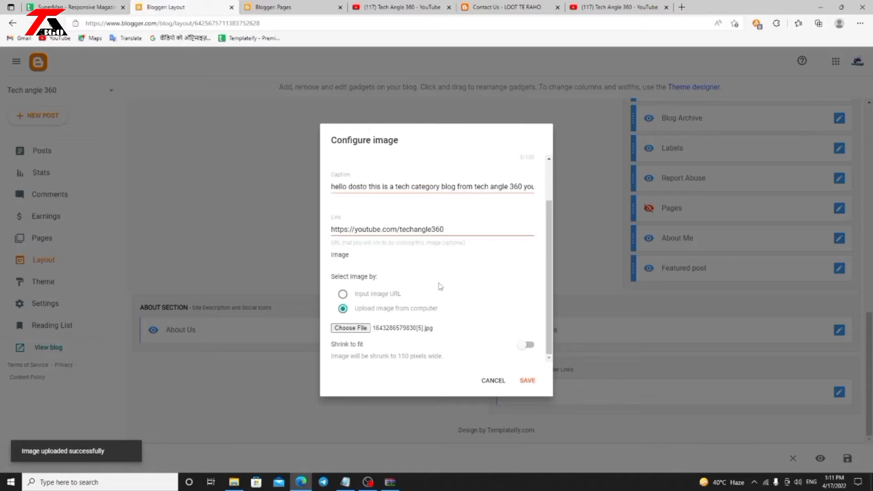
scroll(439, 259, up, 1)
scroll(438, 263, down, 1)
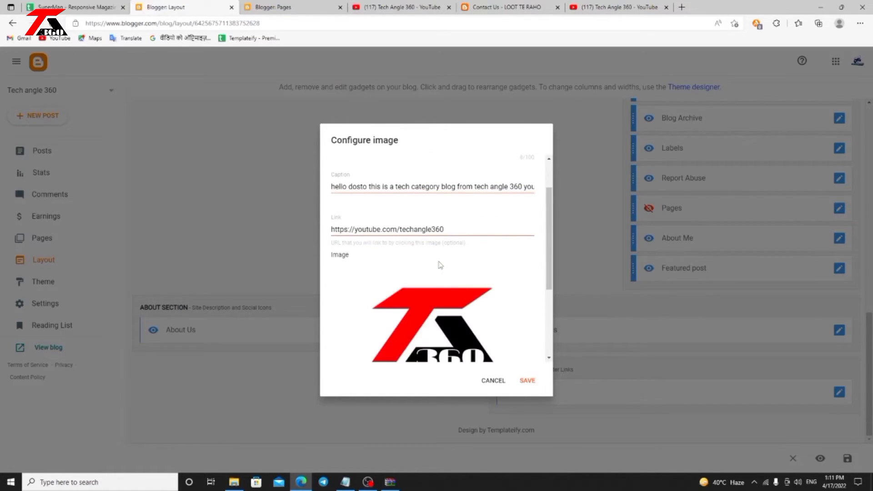
scroll(474, 309, down, 2)
click(527, 380)
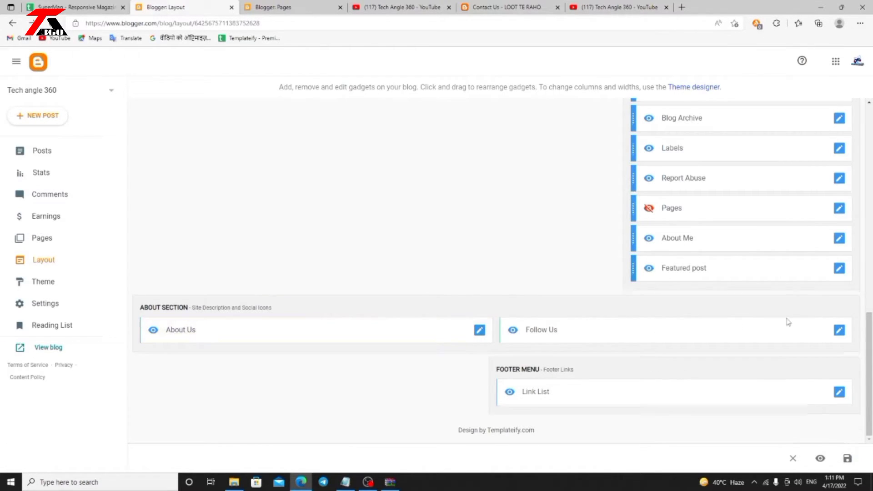
scroll(788, 322, up, 8)
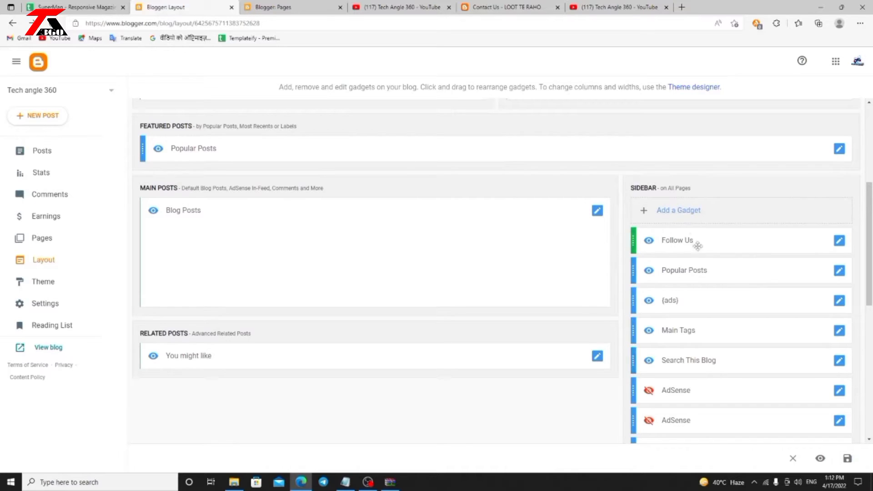
scroll(723, 346, down, 7)
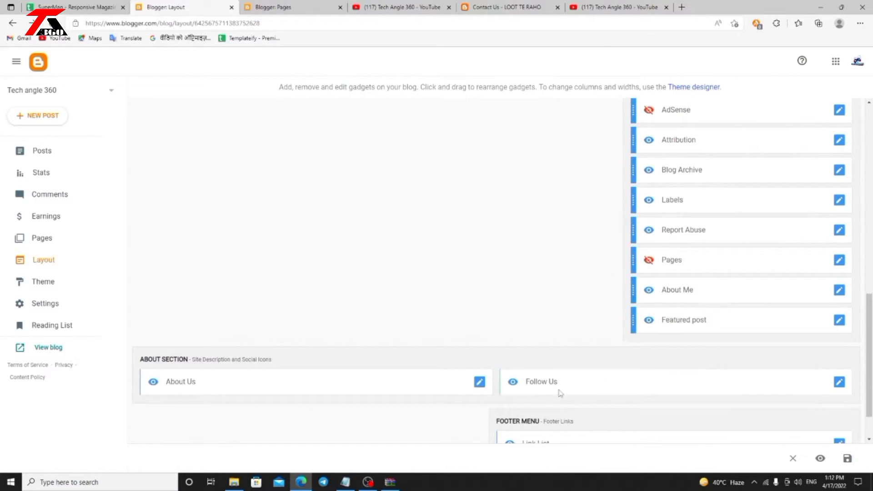
click(840, 382)
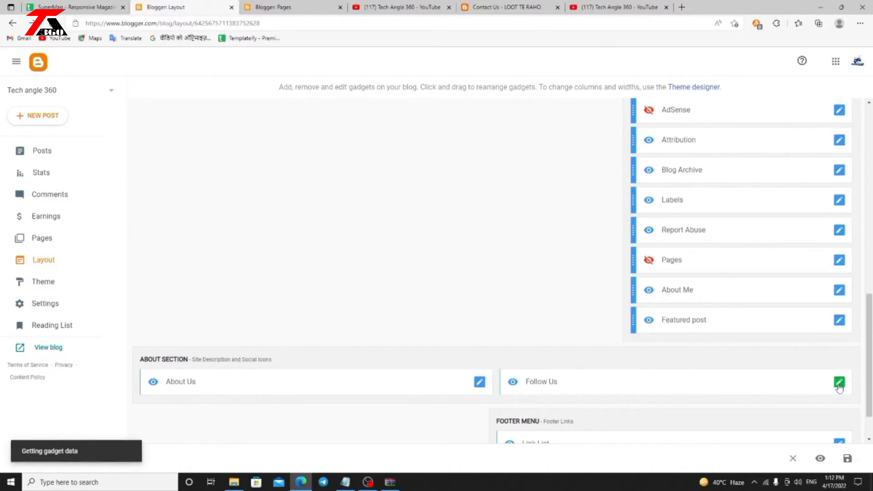
scroll(430, 300, down, 2)
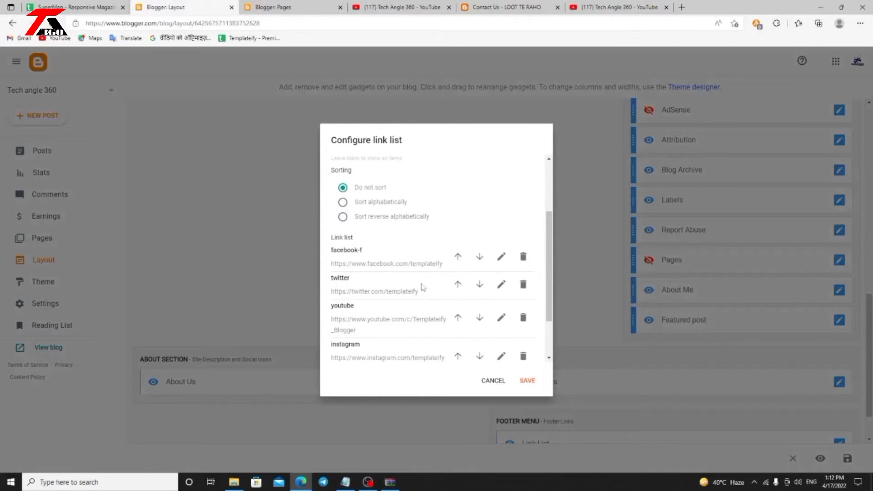
drag(411, 264, 444, 265)
click(500, 258)
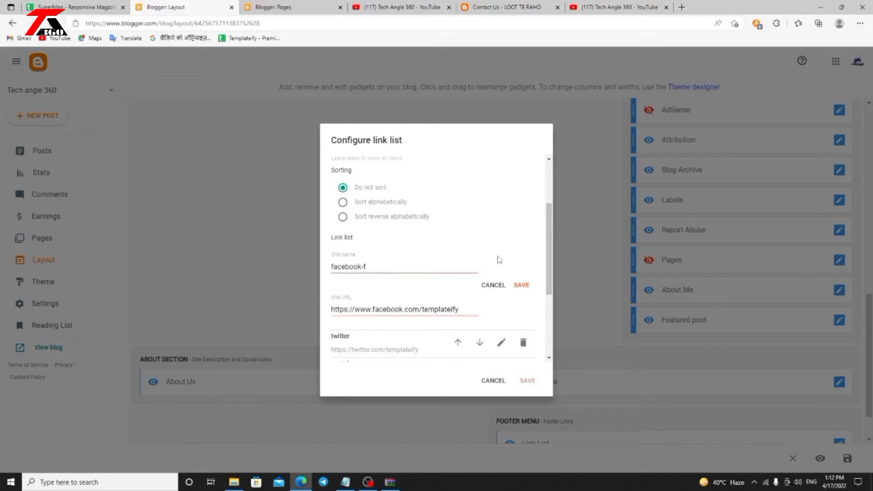
scroll(415, 288, down, 2)
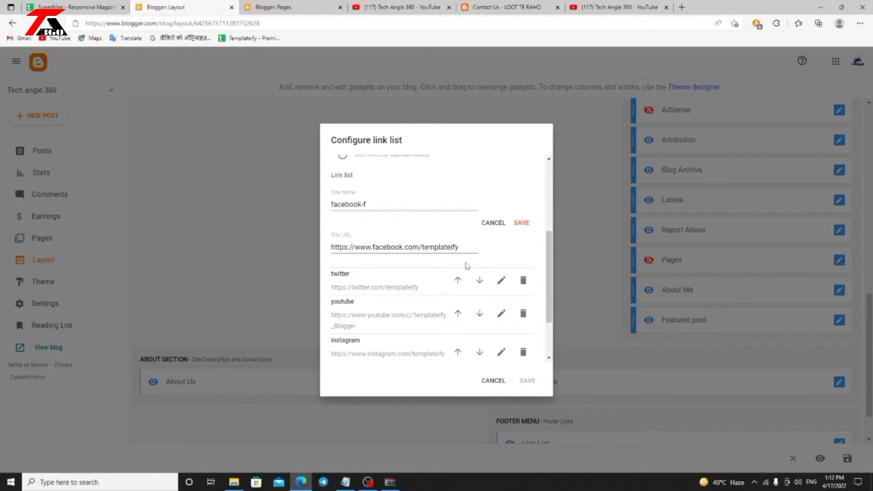
drag(424, 246, 457, 245)
text(tech)
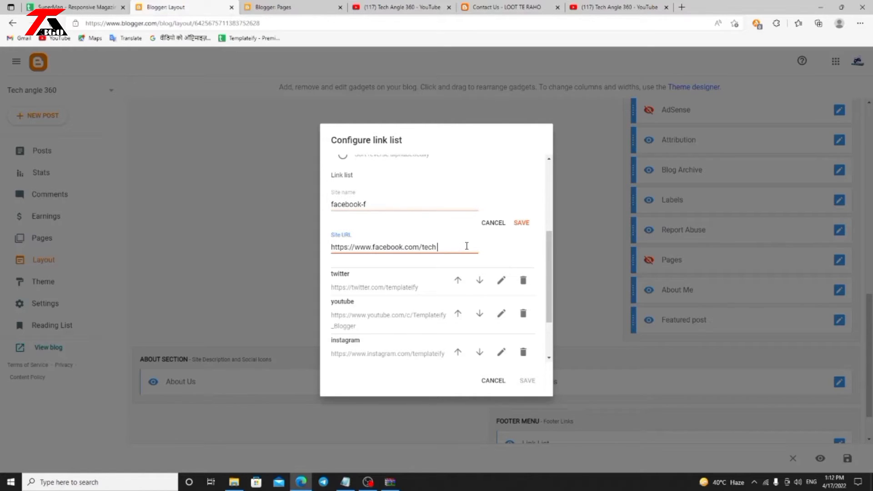
text(angle360)
click(522, 223)
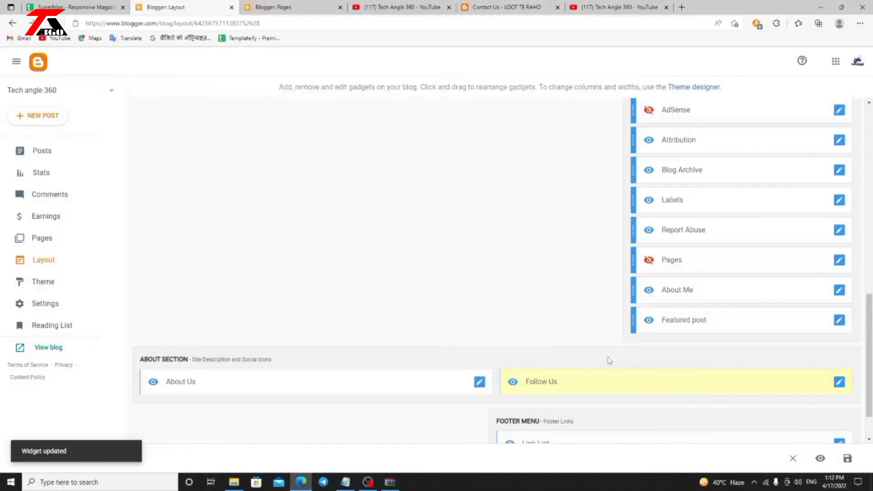
scroll(632, 355, down, 2)
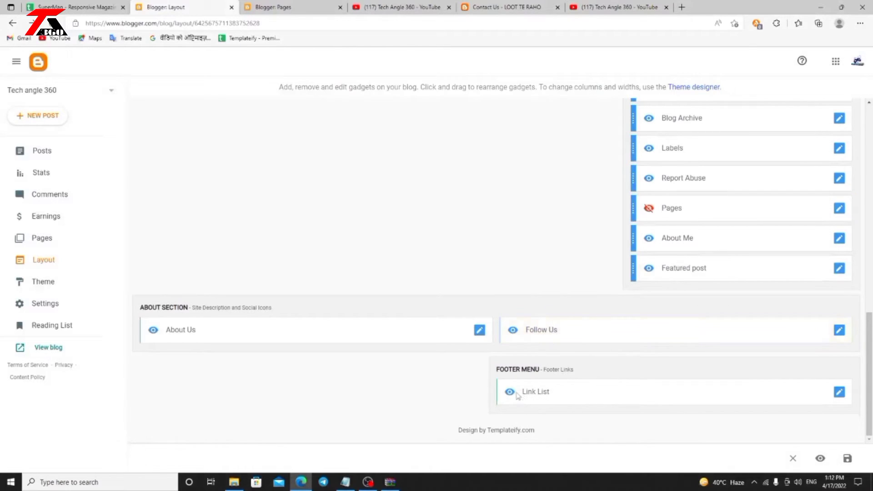
click(839, 394)
scroll(459, 323, down, 2)
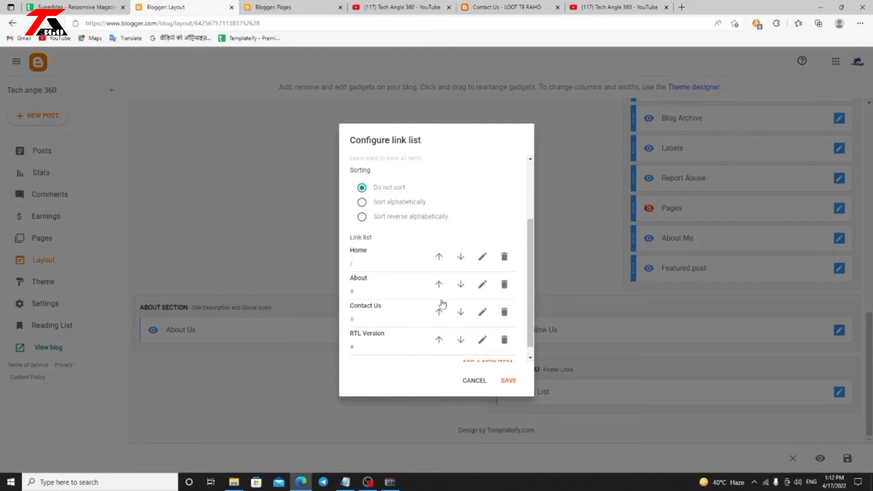
click(482, 256)
drag(357, 309, 347, 312)
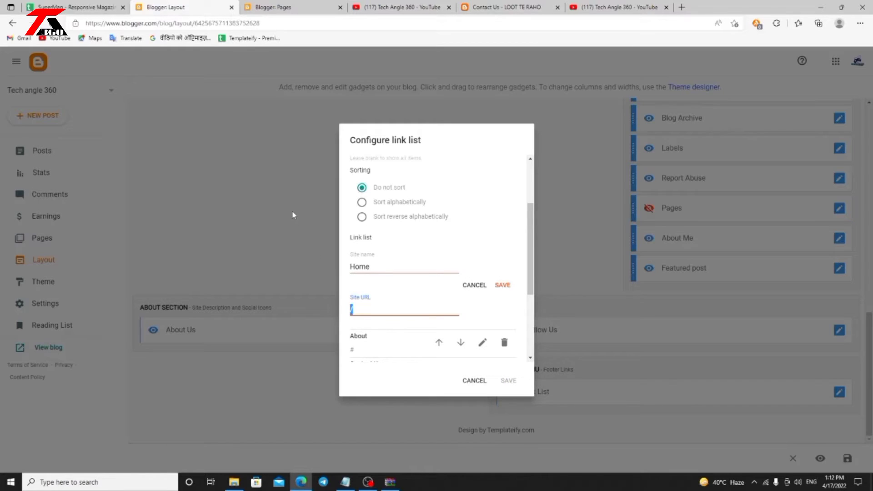
key(BackSpace)
click(273, 7)
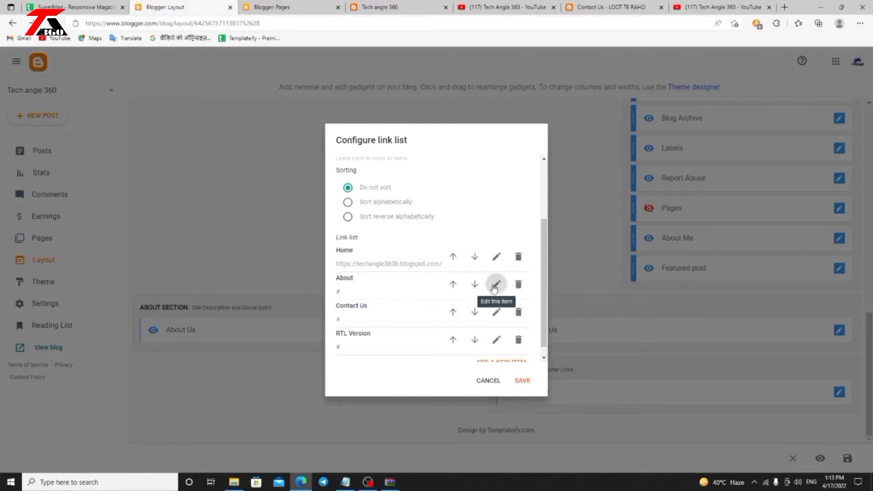
Step: Clear the placeholder URL of the Footer Menu's About item and go to the blog's pages list for the page address
click(496, 285)
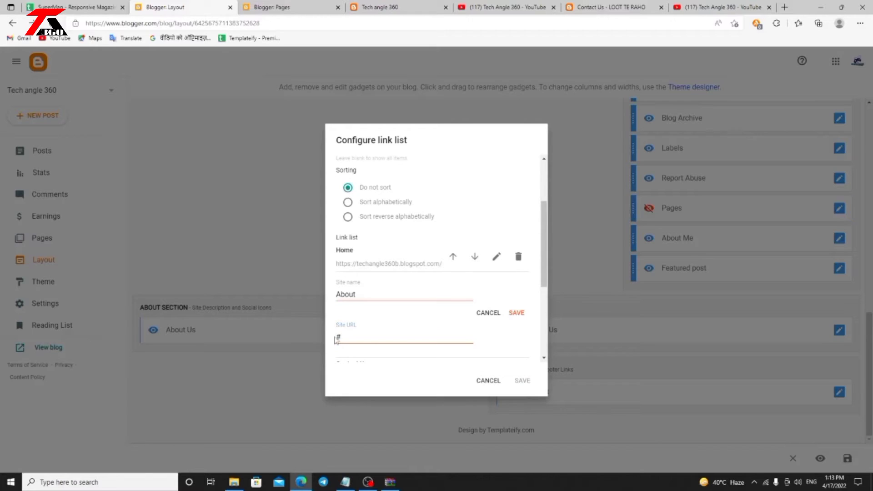
drag(351, 336, 333, 341)
key(BackSpace)
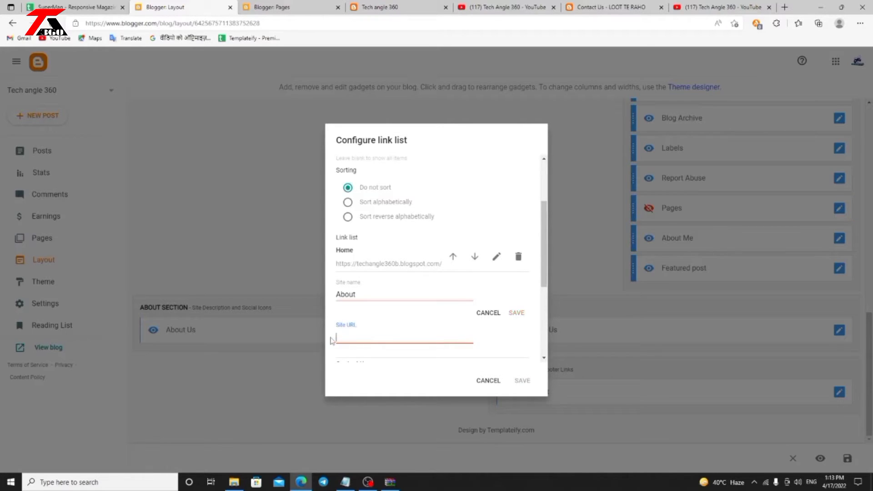
click(300, 4)
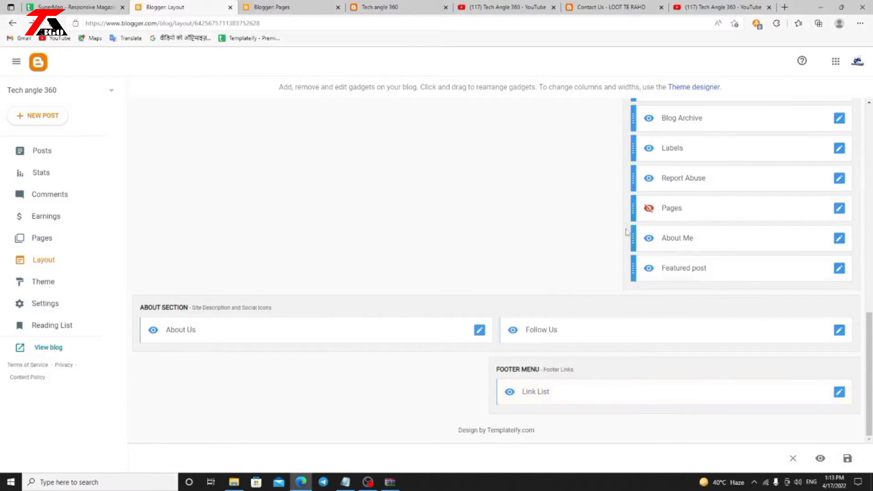
Step: Turn on display of the sidebar's Pages gadget and save it
click(839, 208)
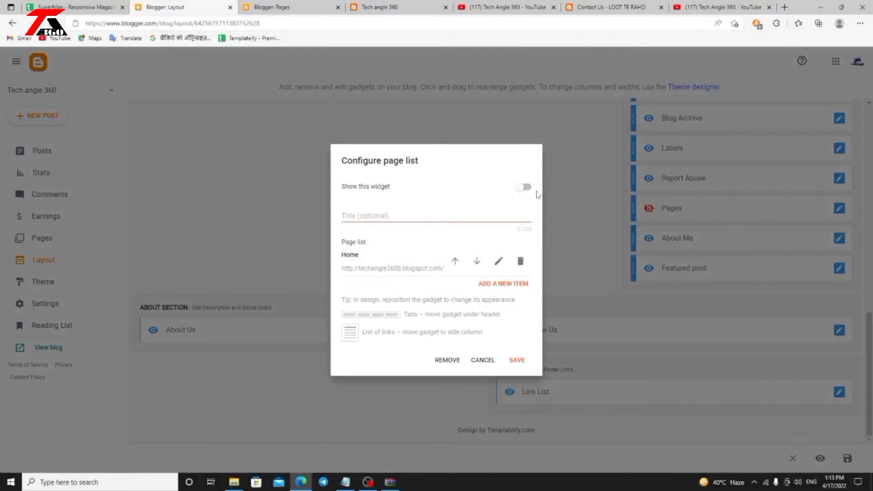
click(523, 188)
click(514, 360)
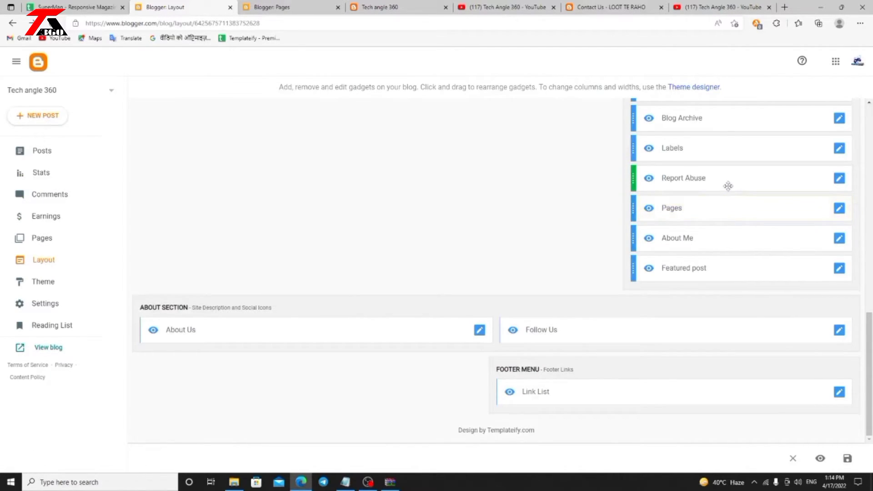
Step: Check the sidebar's Labels gadget and save it as is, and review the lower AdSense gadget and cancel
click(839, 149)
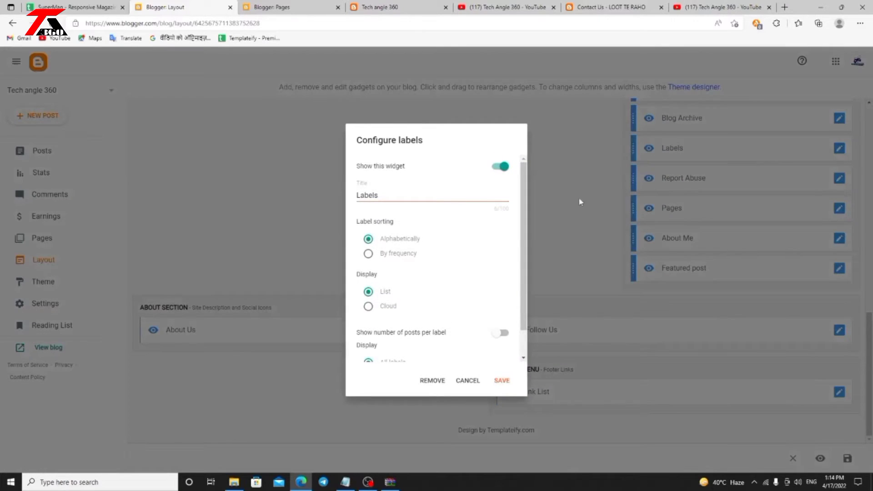
scroll(486, 218, down, 1)
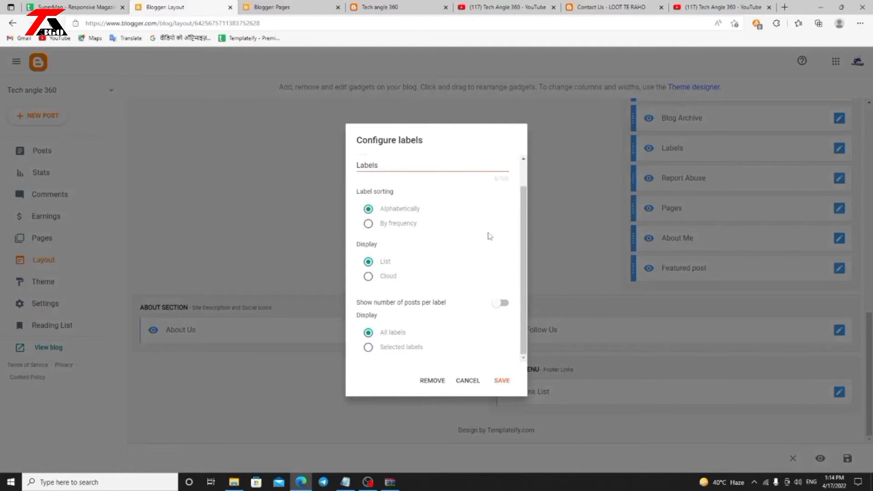
click(502, 380)
scroll(709, 120, up, 1)
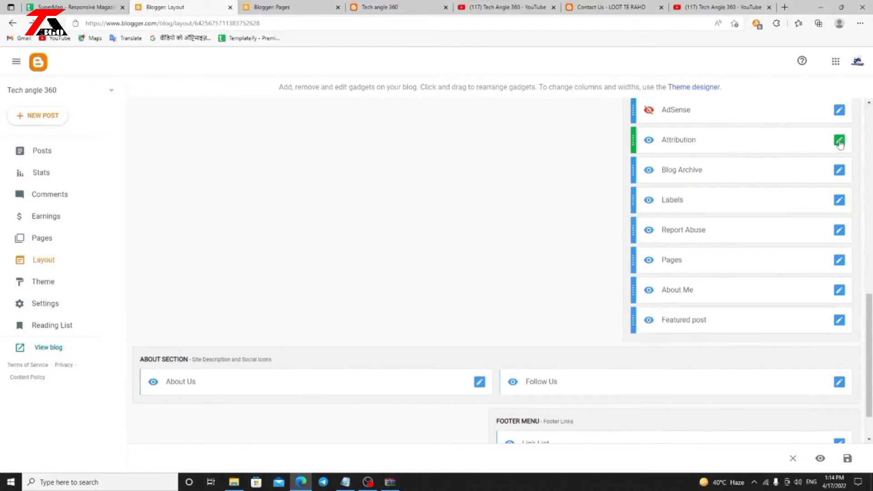
click(838, 112)
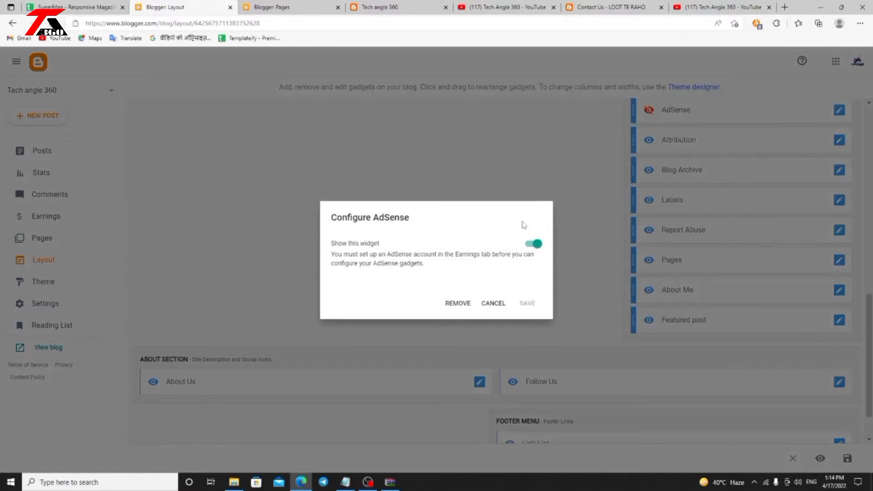
click(486, 303)
Step: Review the settings of the sidebar's Main Tags and Popular Posts gadgets, cancelling each without changes
scroll(670, 121, up, 2)
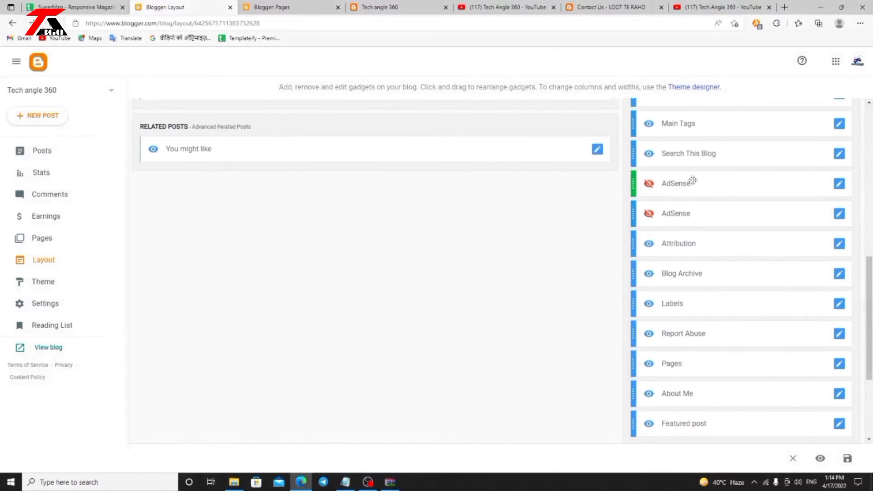
scroll(693, 156, up, 2)
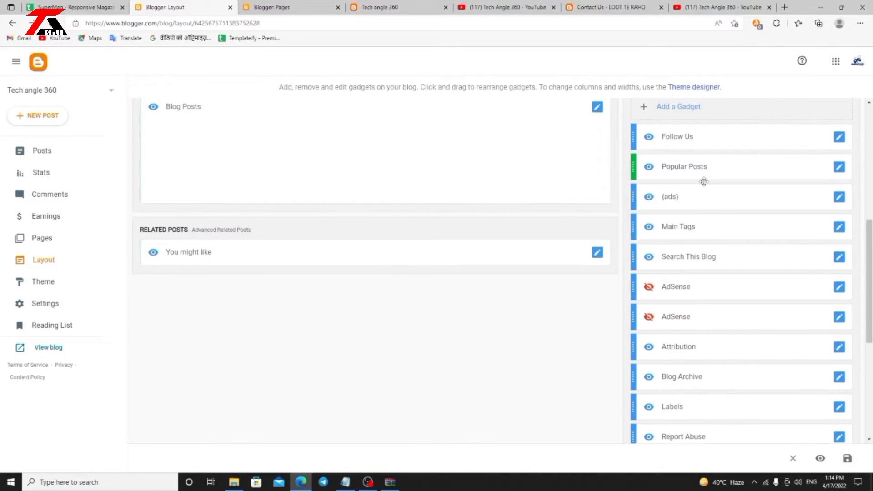
click(839, 230)
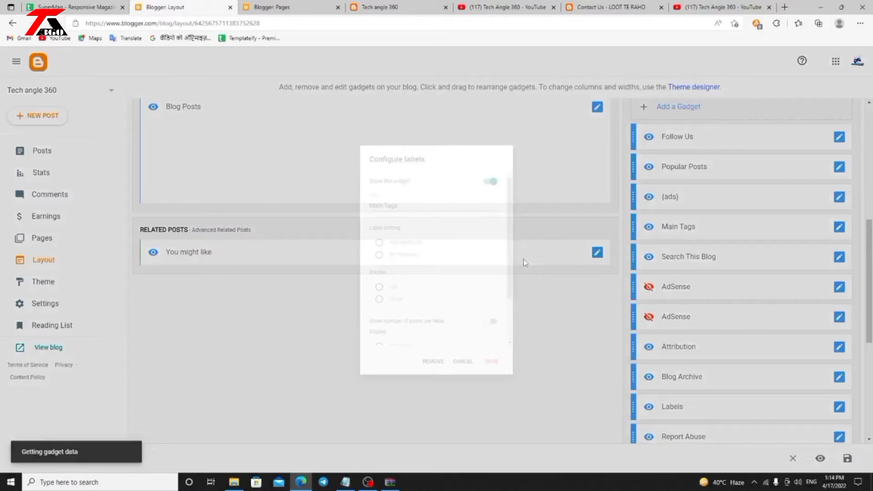
scroll(420, 273, down, 1)
scroll(424, 288, up, 1)
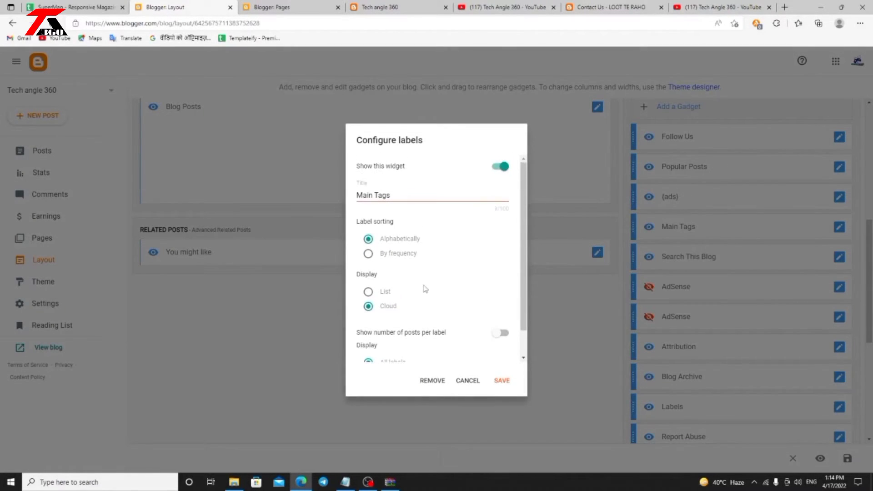
click(468, 382)
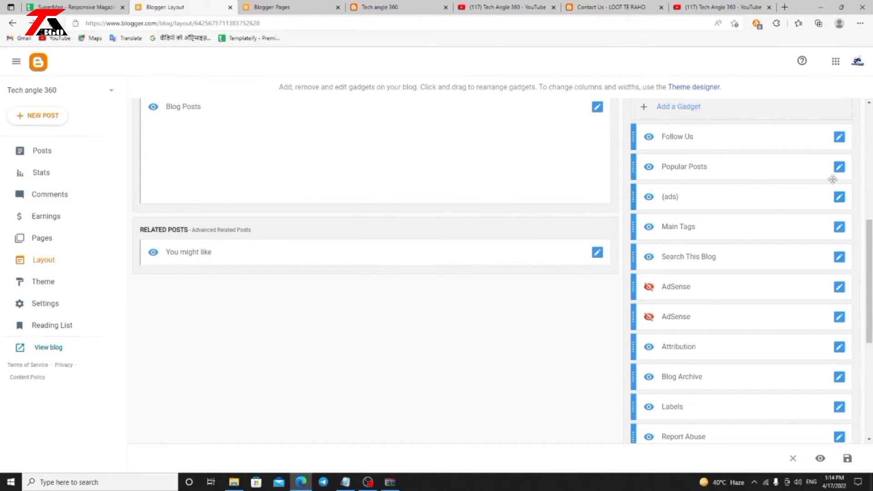
click(840, 167)
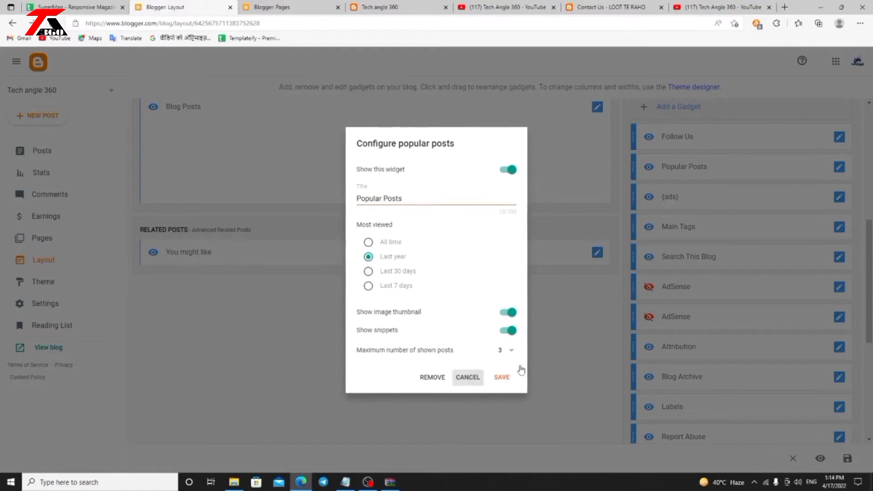
click(468, 377)
Step: Open the facebook-f link of the sidebar's Follow Us gadget for editing and select "templateify" in its URL
scroll(718, 303, up, 2)
click(840, 241)
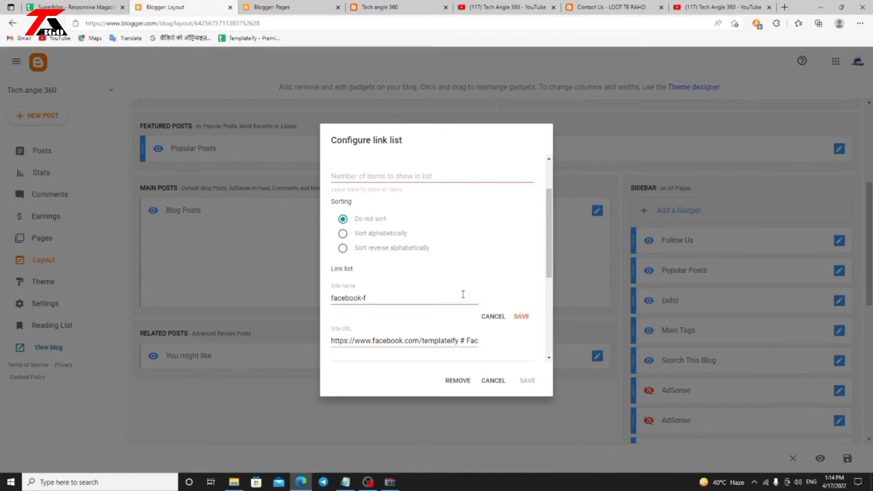
scroll(462, 294, down, 1)
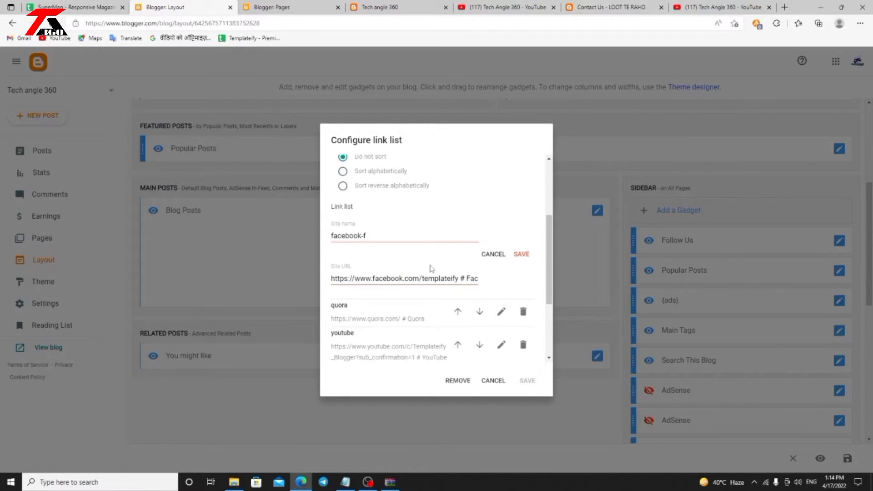
drag(422, 278, 456, 280)
Step: Examine the live blog's sidebar and footer, including the social links, and look at the blog's pages list
click(427, 7)
scroll(587, 267, down, 1)
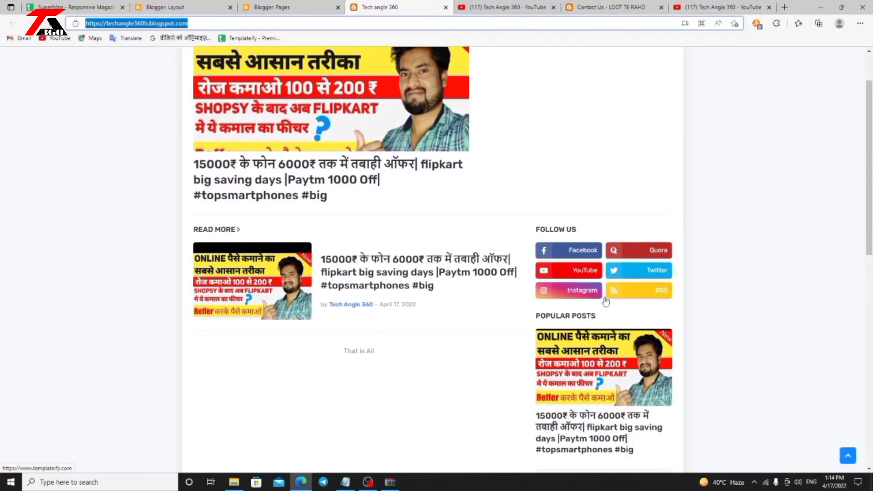
scroll(596, 298, down, 3)
scroll(594, 299, down, 3)
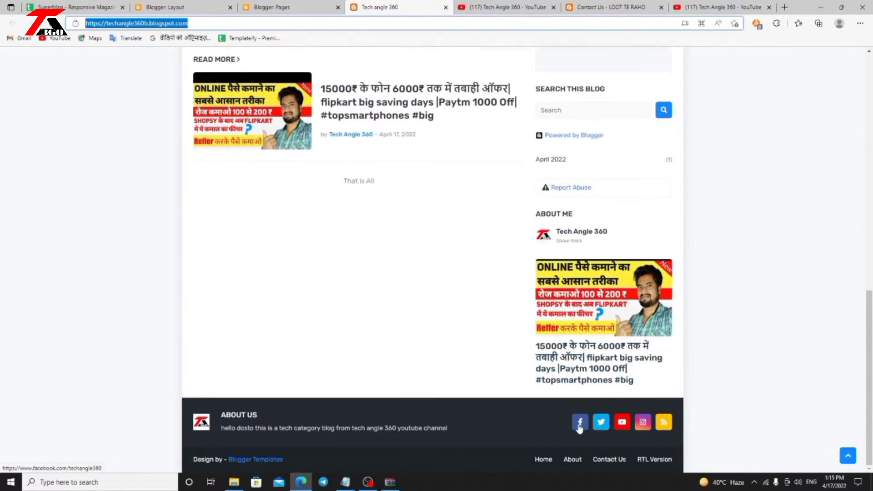
scroll(634, 380, up, 5)
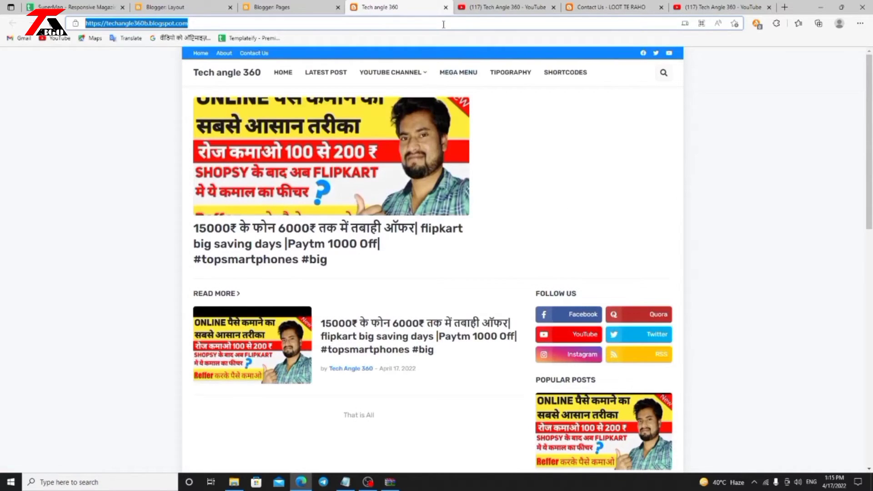
click(273, 8)
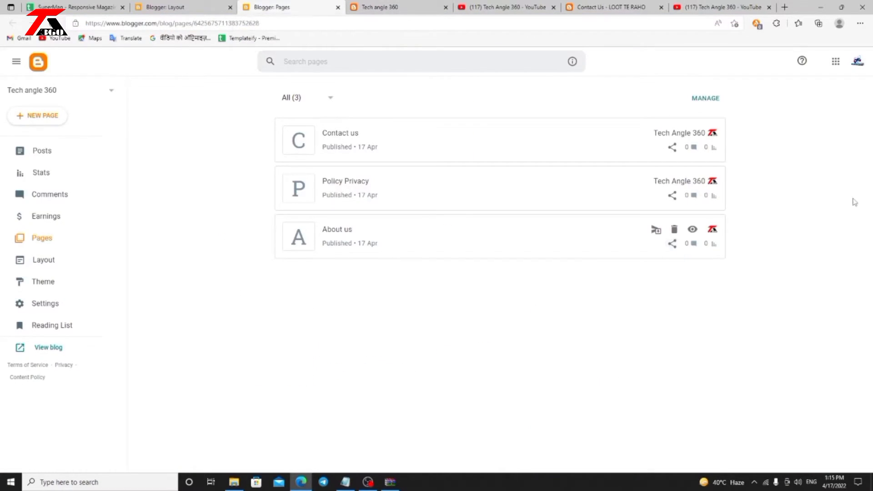
Step: In the Follow Us gadget's facebook-f link on the layout page, replace the selected "templateify" in the URL with "techangle"
click(199, 10)
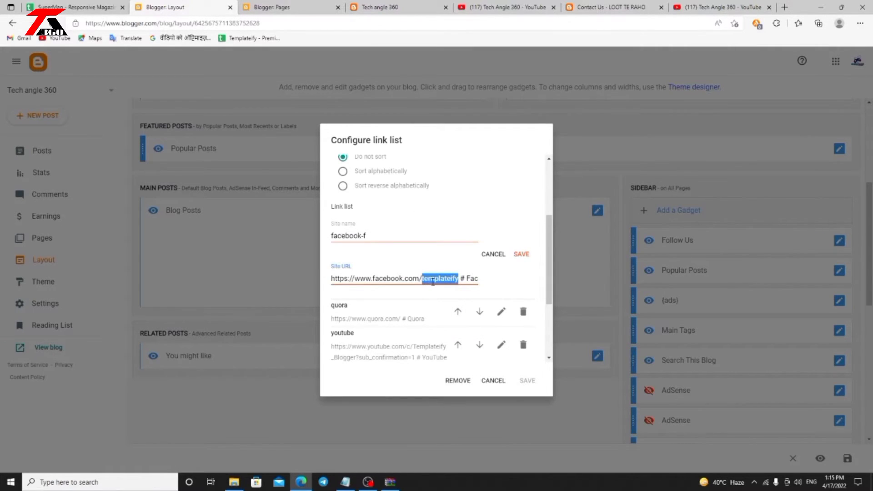
key(BackSpace)
text(techa)
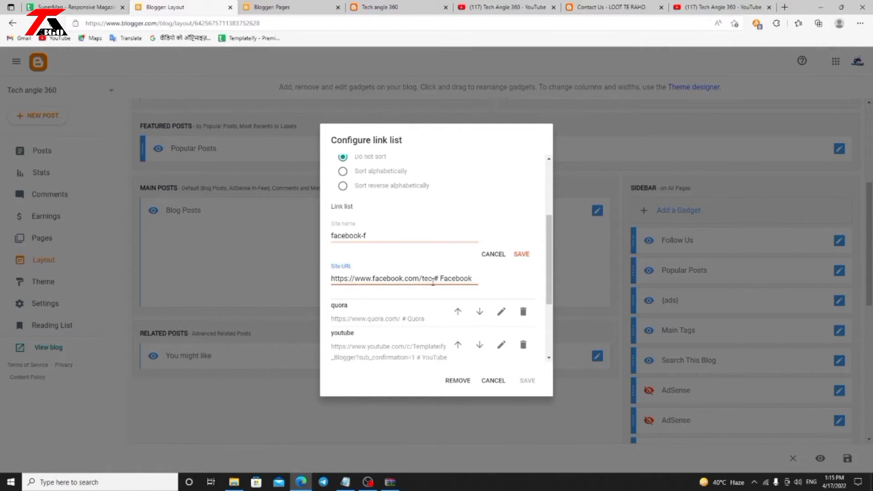
text(ngle)
Step: Append "1k" after "# Facebook" in the facebook-f link's URL and save that link, saving the quora link as is
click(501, 312)
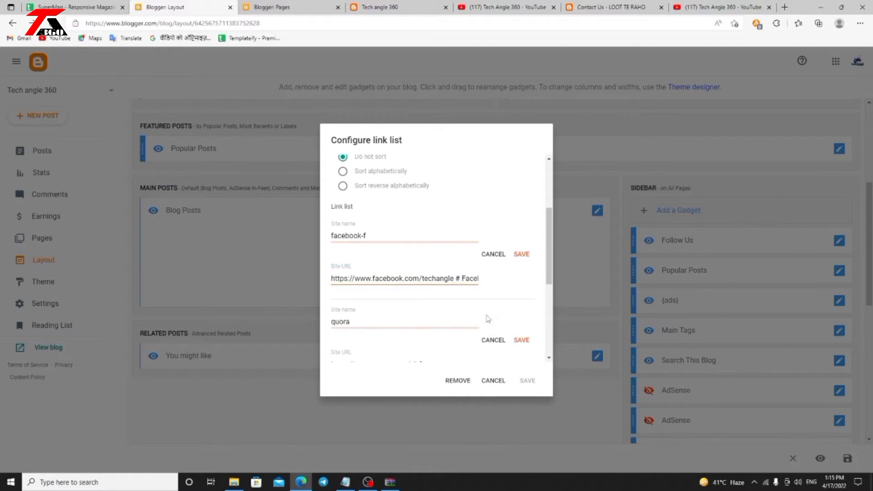
scroll(440, 314, down, 2)
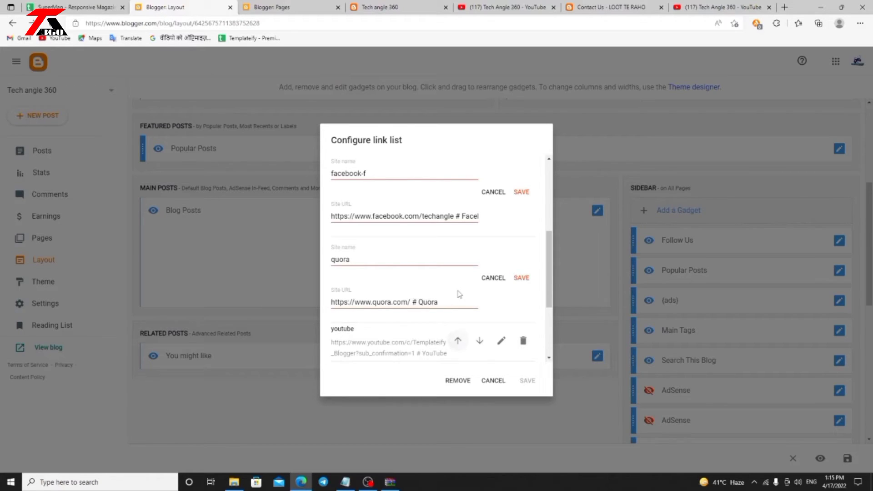
scroll(460, 236, up, 1)
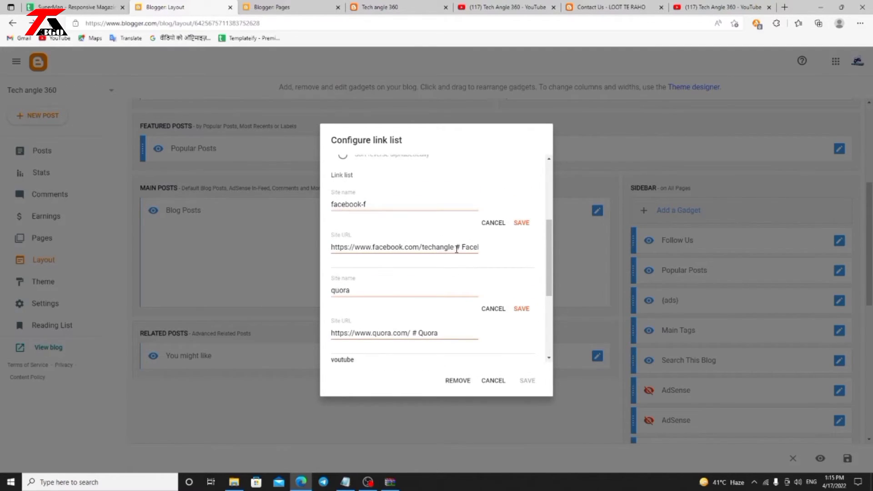
click(464, 244)
key(Right)
key(Right)
key(Right)
key(Right)
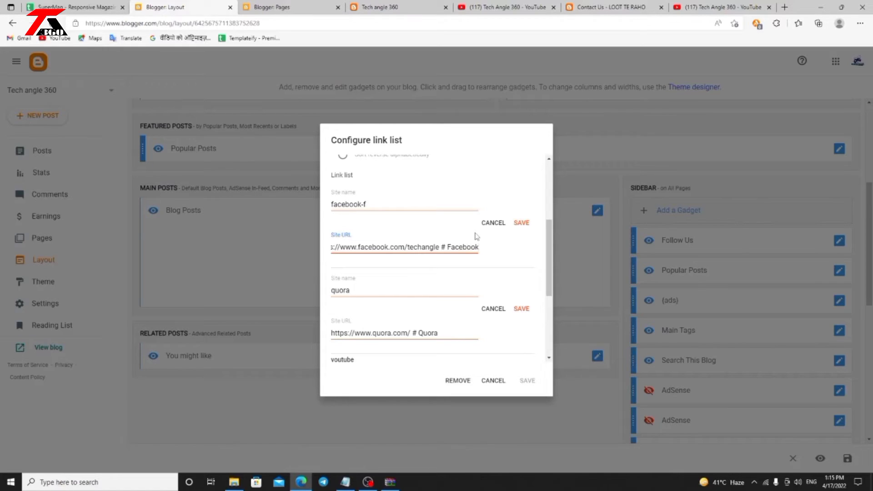
text(1k)
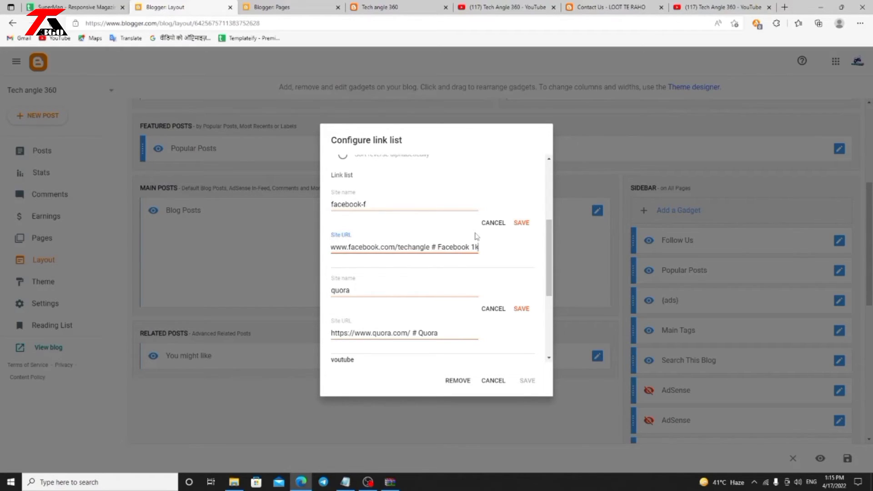
click(521, 223)
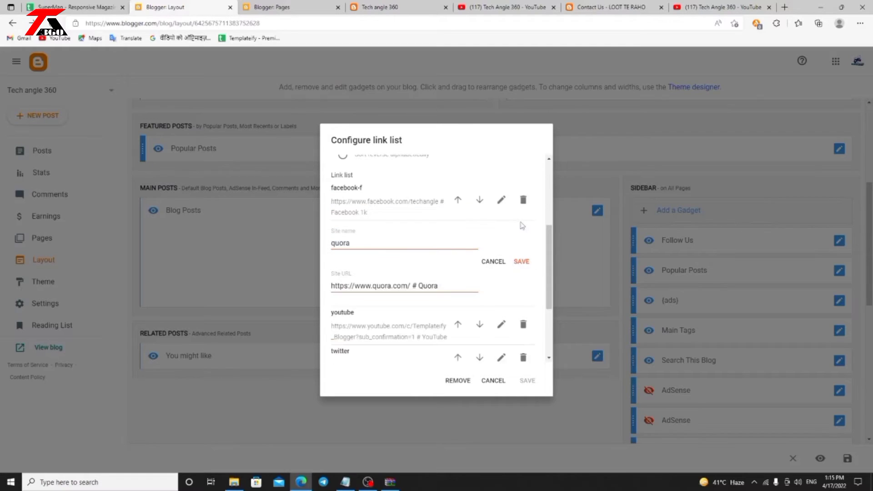
click(521, 262)
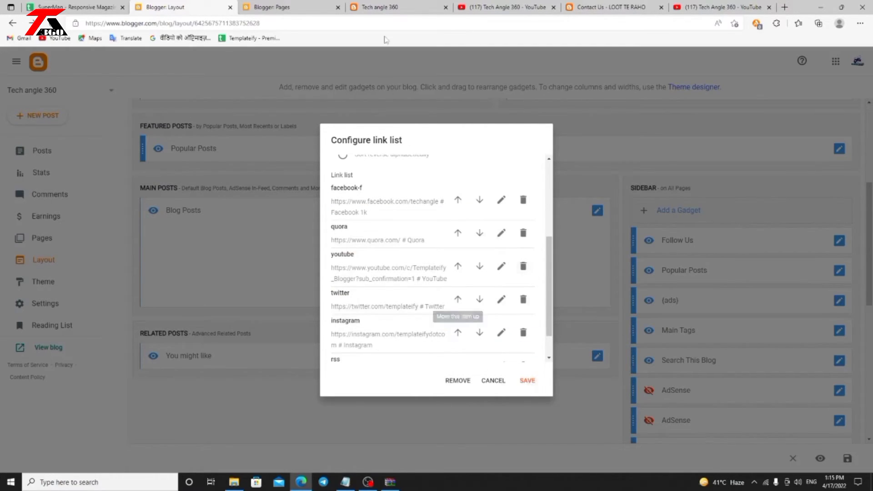
Step: Save the Follow Us gadget and reload the live blog to check its Facebook button
click(394, 6)
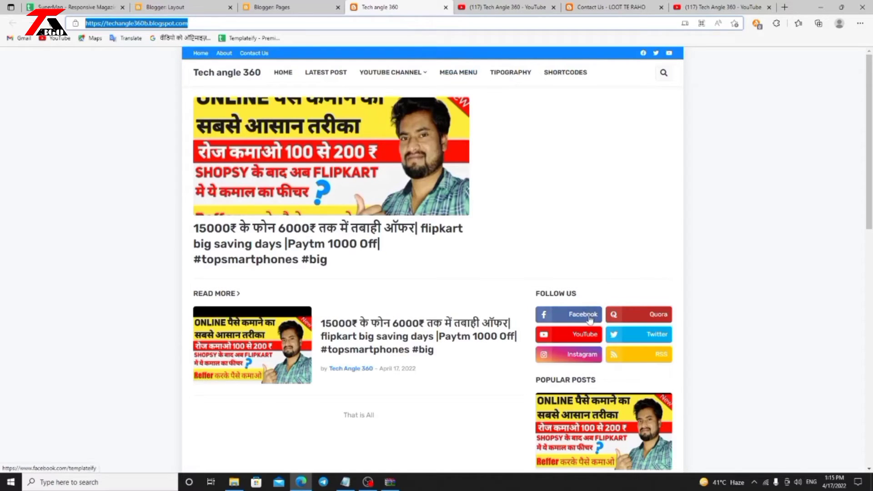
click(257, 8)
click(232, 5)
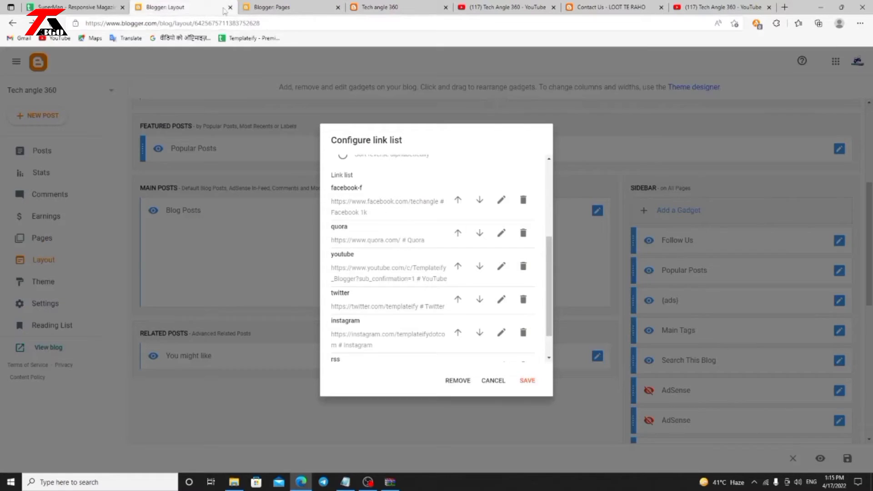
click(529, 380)
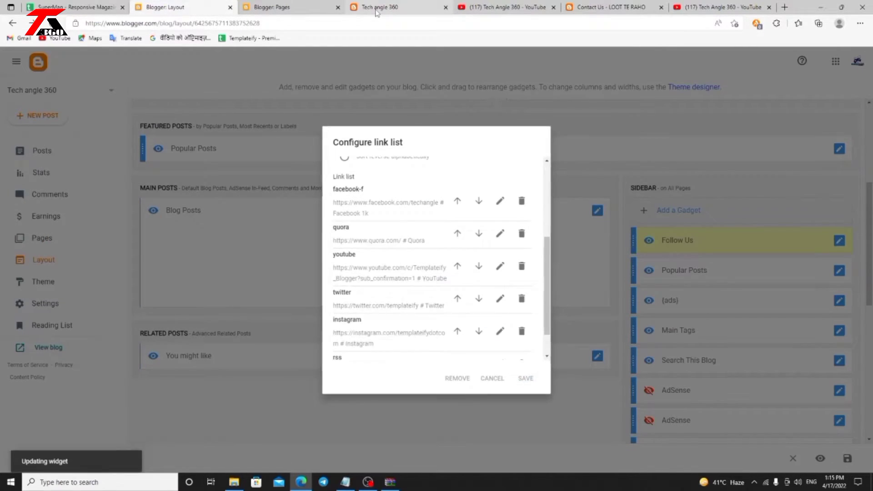
click(380, 7)
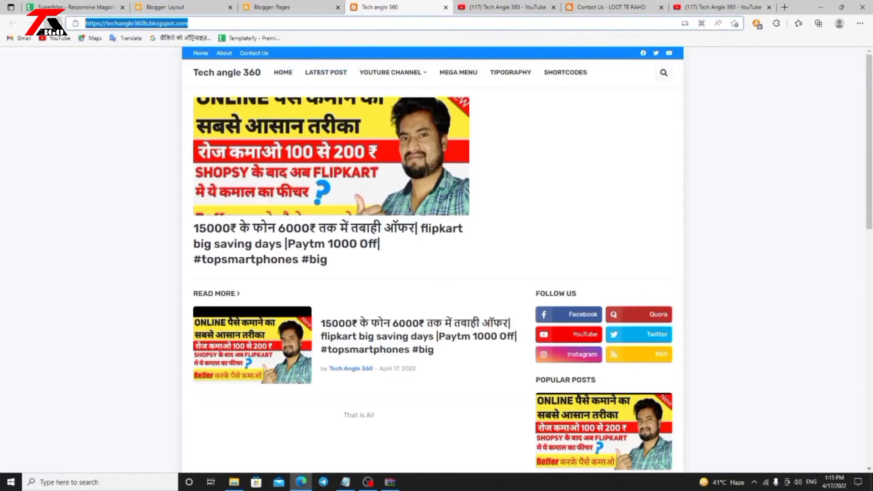
key(Return)
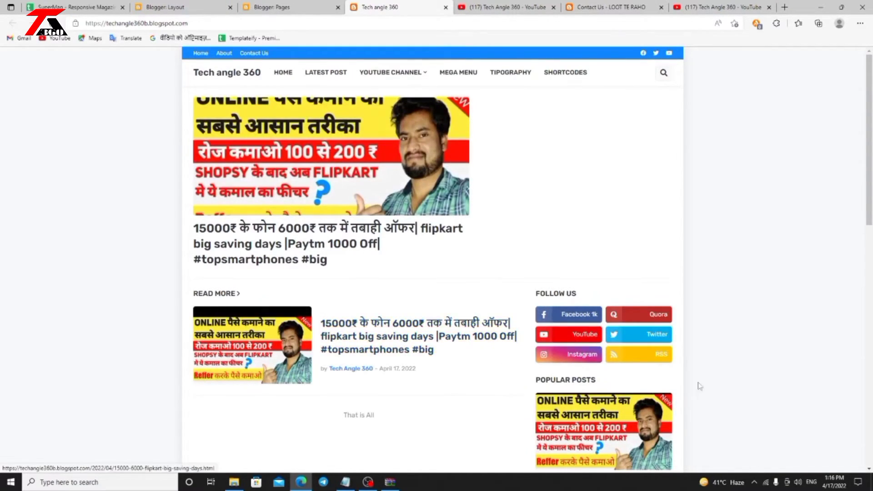
Step: Append "5k" after "# Quora" in the Follow Us gadget's quora link and save both the link and the gadget
click(166, 9)
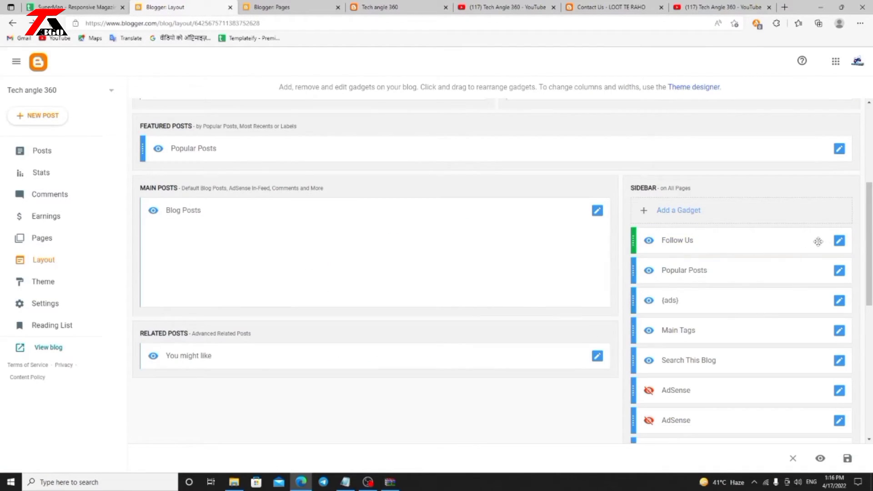
click(841, 243)
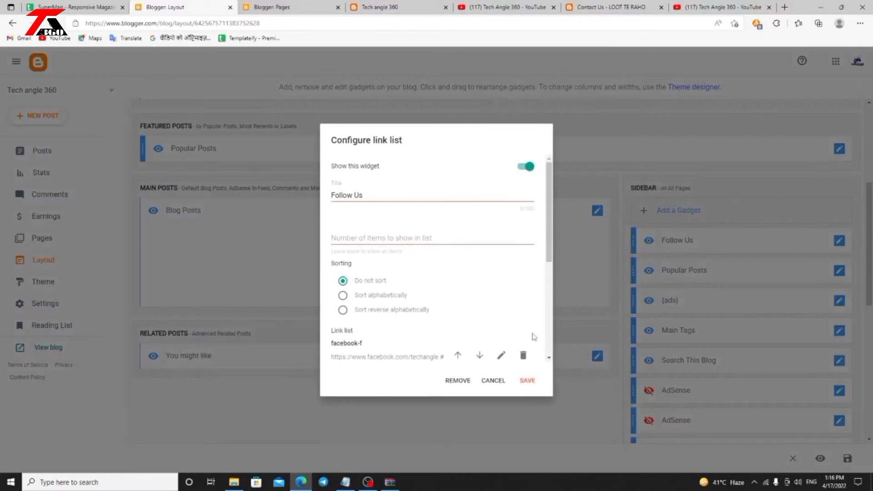
scroll(458, 345, down, 1)
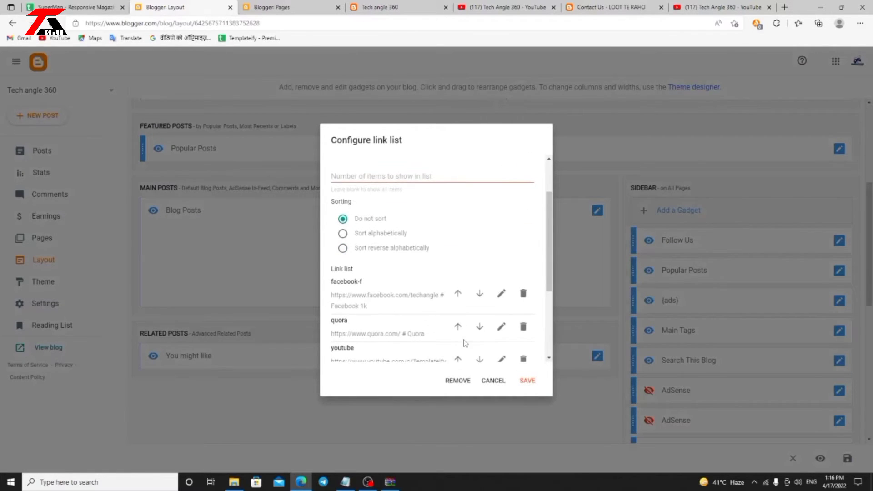
click(500, 330)
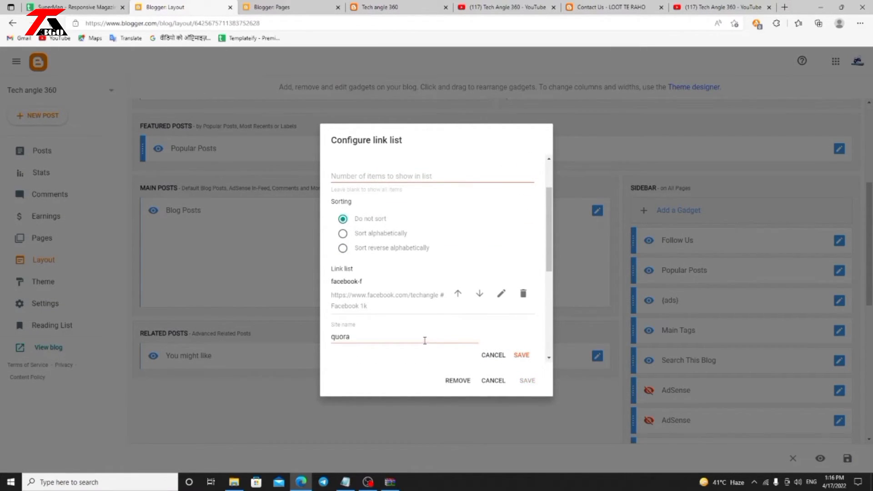
scroll(425, 341, down, 1)
click(443, 318)
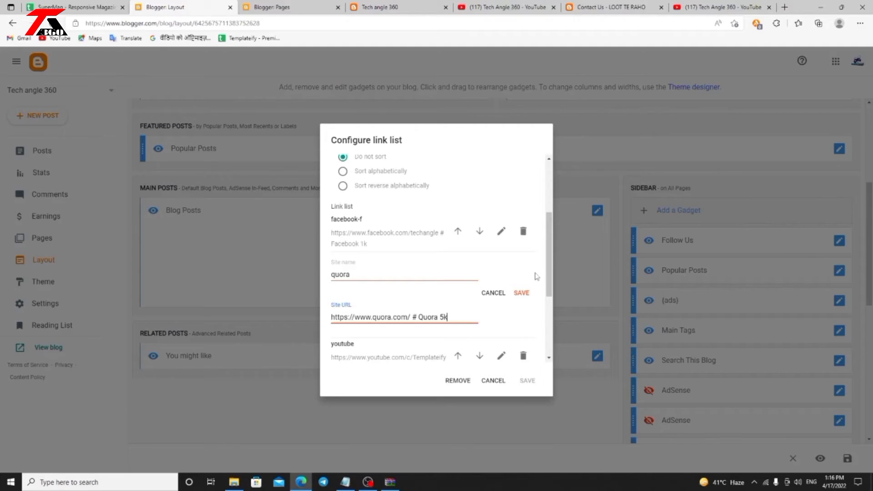
click(521, 293)
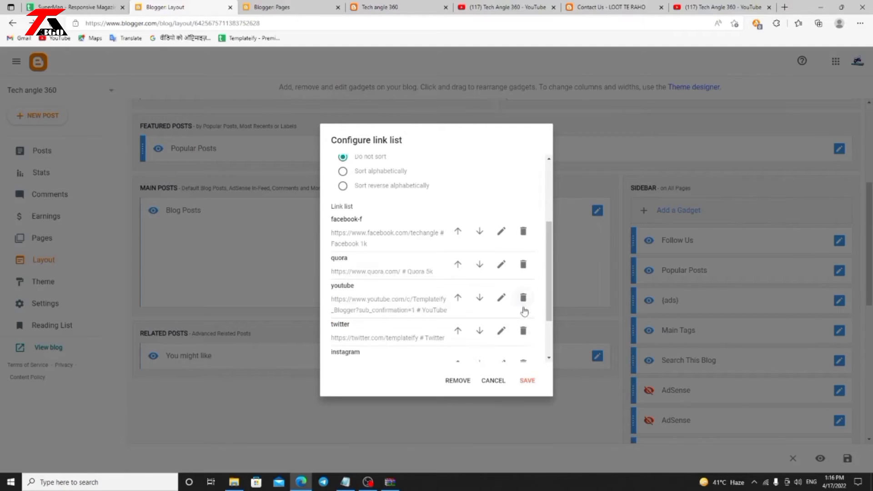
click(527, 382)
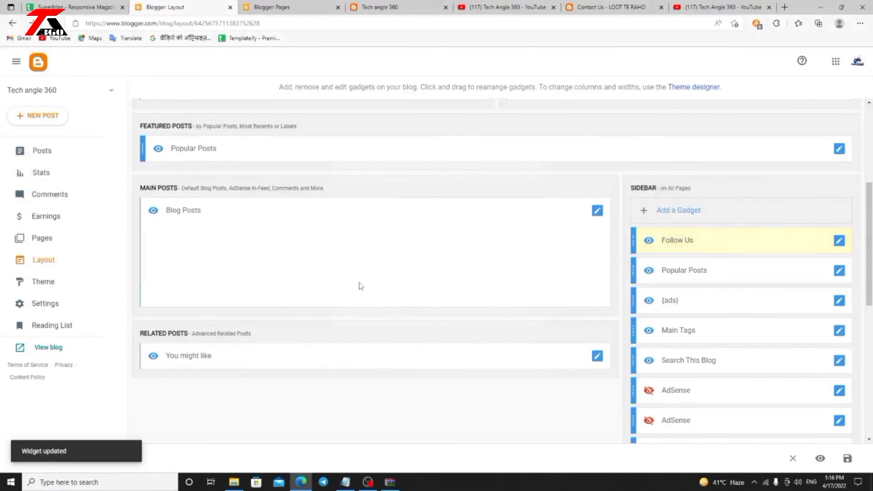
Step: View the live blog and examine the Follow Us buttons, the rest of the sidebar and the footer
click(46, 348)
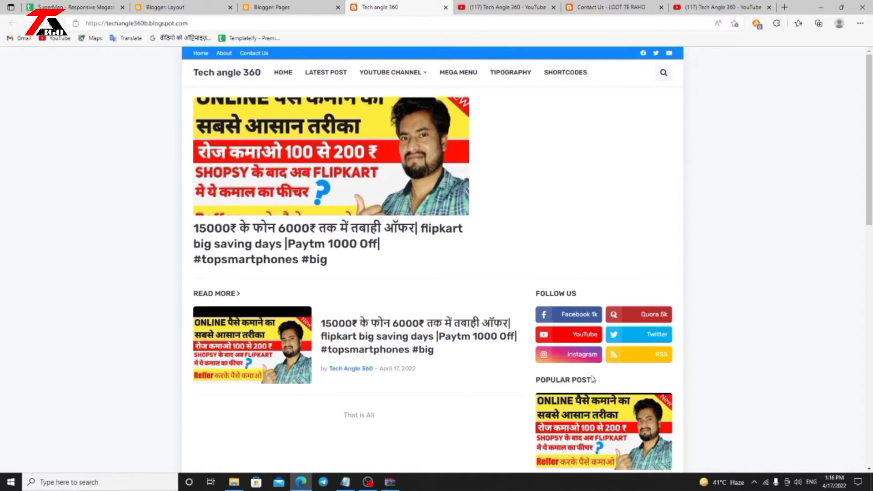
scroll(592, 378, down, 1)
scroll(520, 131, up, 1)
scroll(461, 304, down, 1)
scroll(462, 305, down, 5)
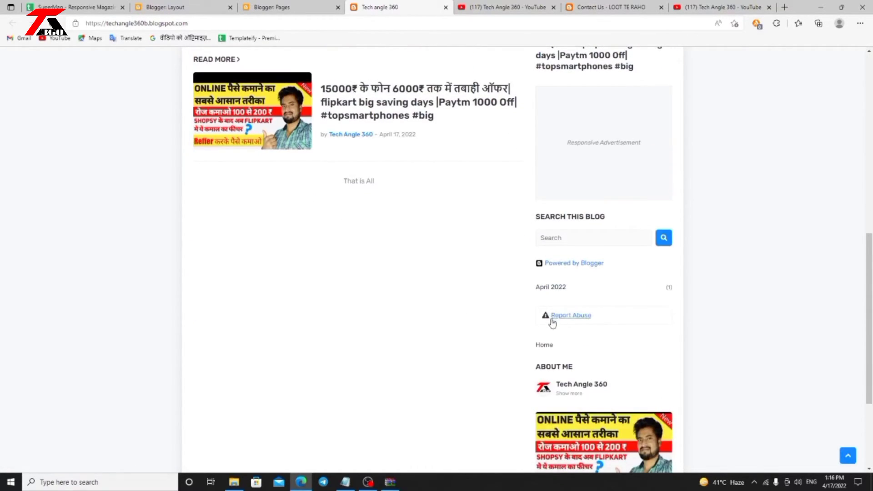
scroll(568, 366, down, 1)
scroll(580, 379, down, 2)
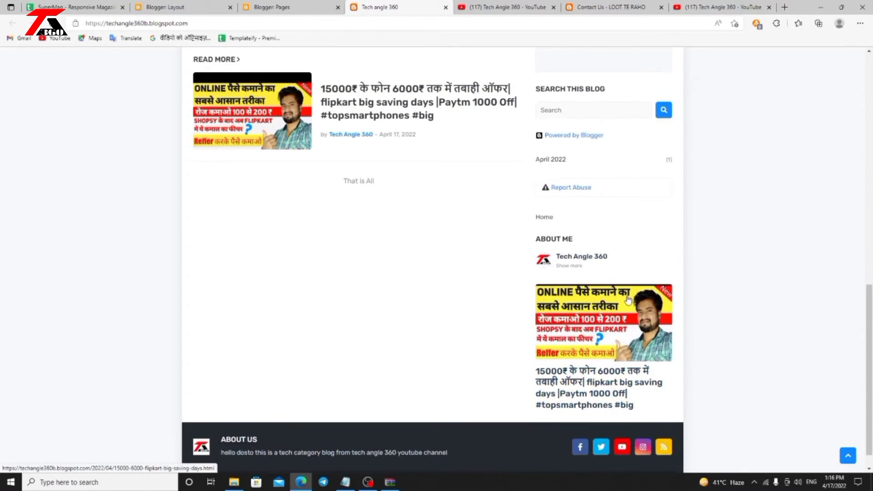
scroll(596, 373, down, 1)
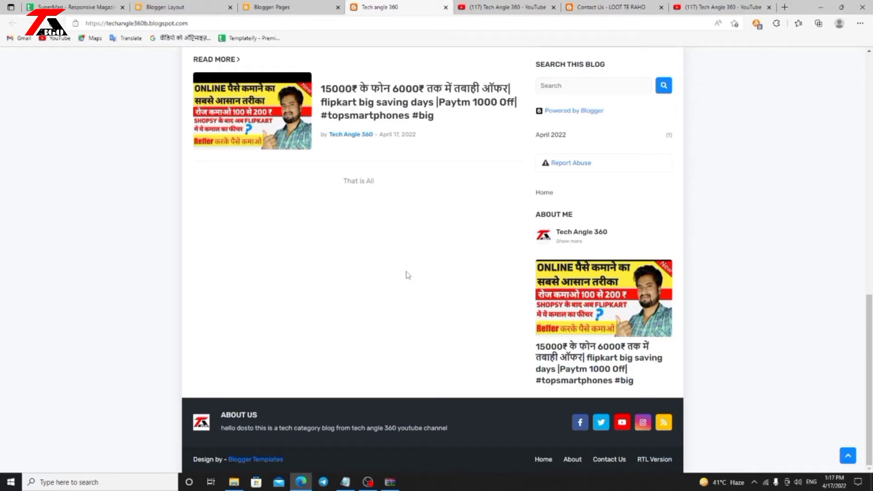
scroll(445, 351, up, 10)
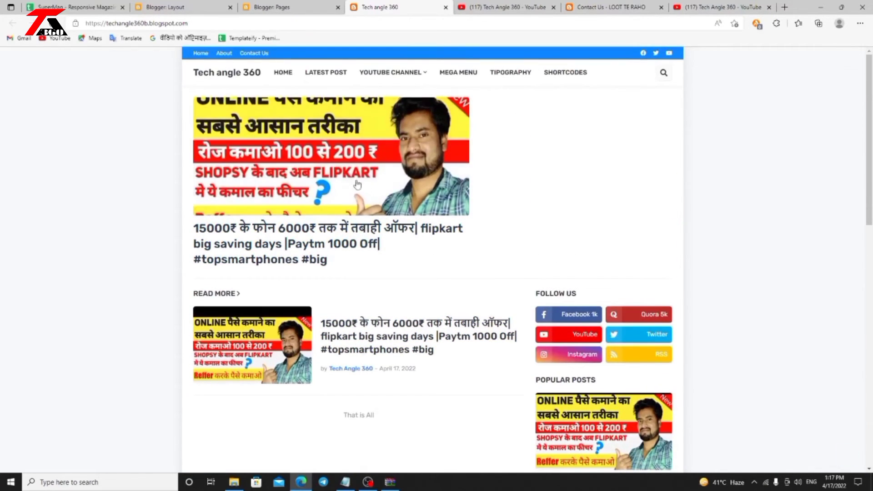
Step: Look through the blog's Contact us page down to the footer, and return to the homepage to review its sidebar
click(256, 54)
scroll(446, 386, down, 5)
scroll(463, 406, down, 2)
click(610, 461)
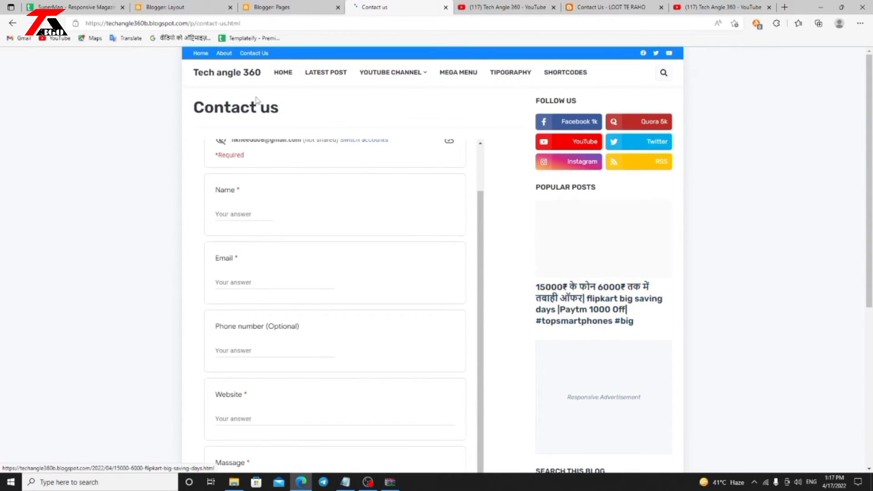
scroll(560, 236, down, 5)
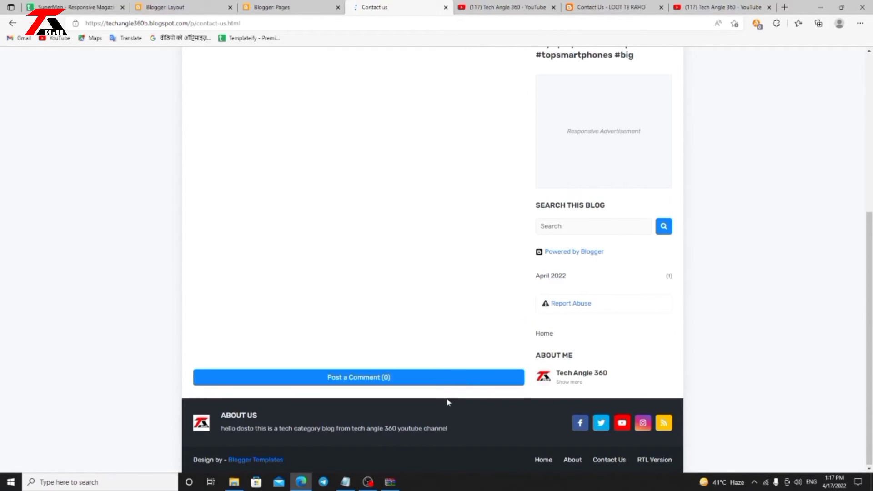
scroll(466, 417, up, 7)
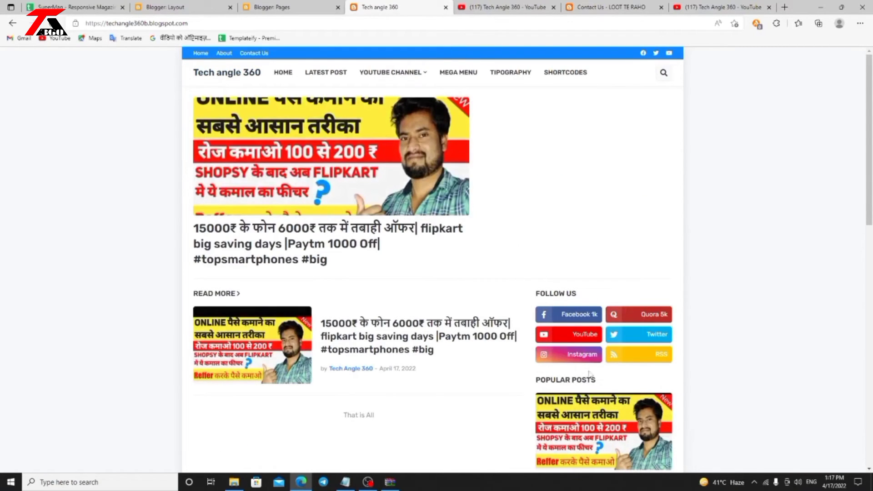
scroll(587, 374, down, 5)
scroll(584, 425, up, 2)
scroll(578, 405, down, 1)
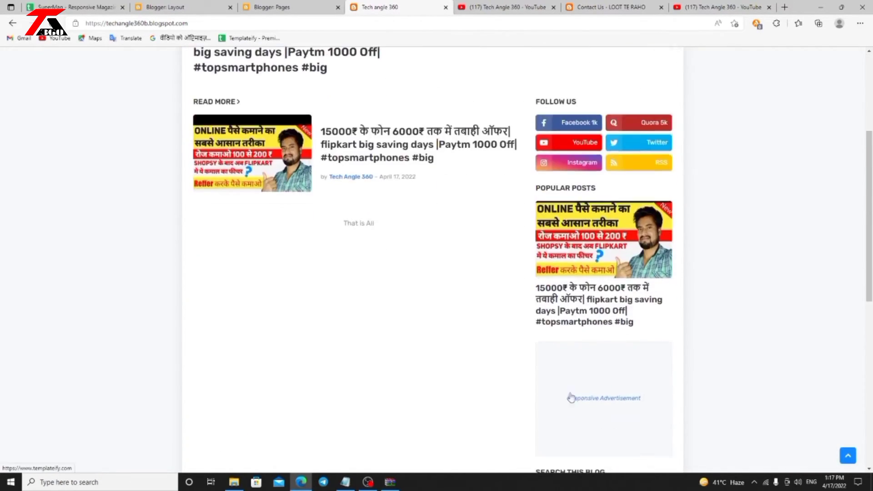
Step: Return to the blog layout, review the No Thumbnail Image gadget's settings under Theme Options, and cancel without changes
click(195, 7)
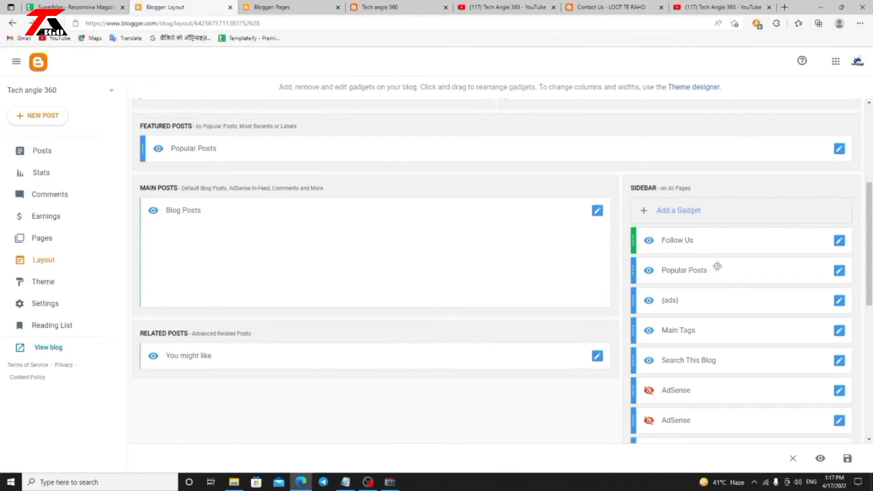
scroll(731, 311, down, 3)
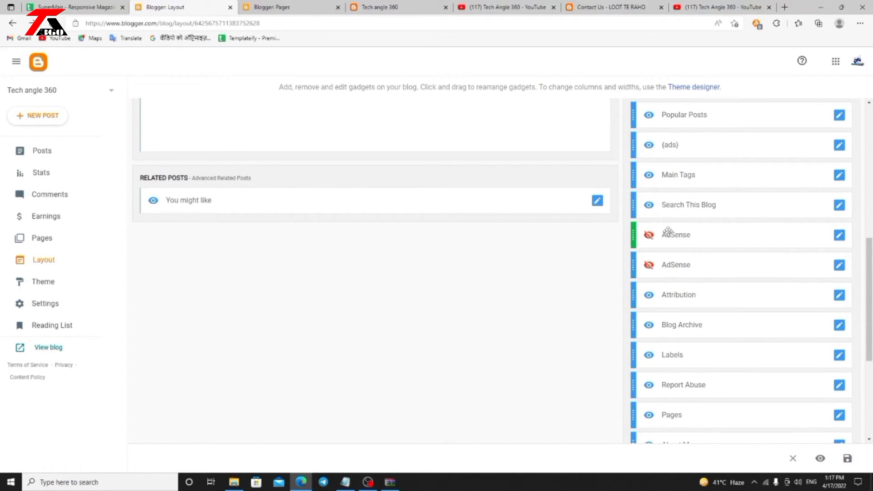
scroll(696, 270, up, 8)
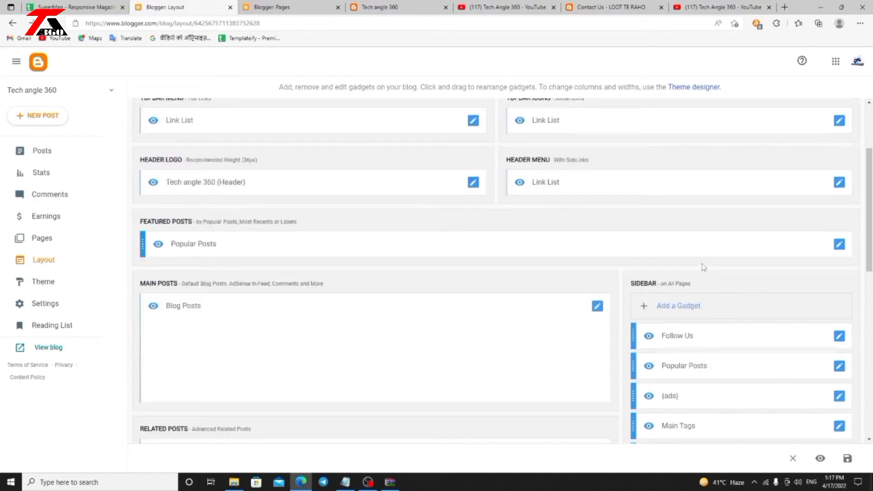
click(839, 177)
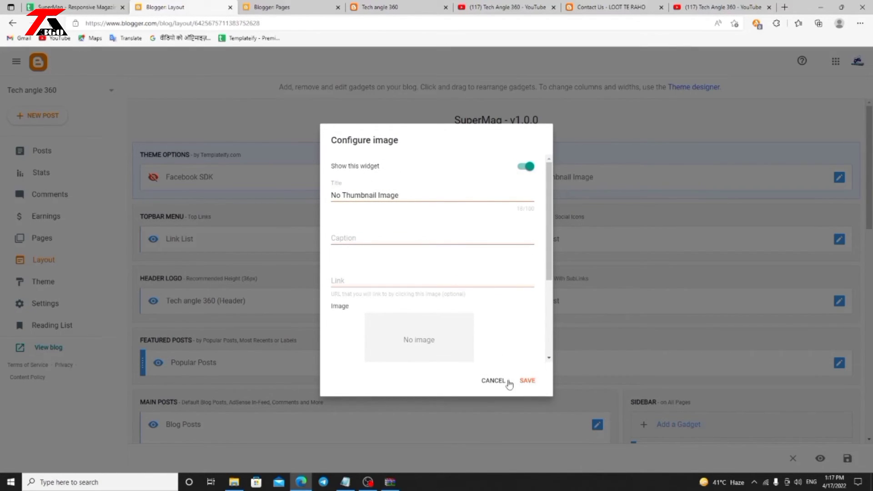
click(494, 382)
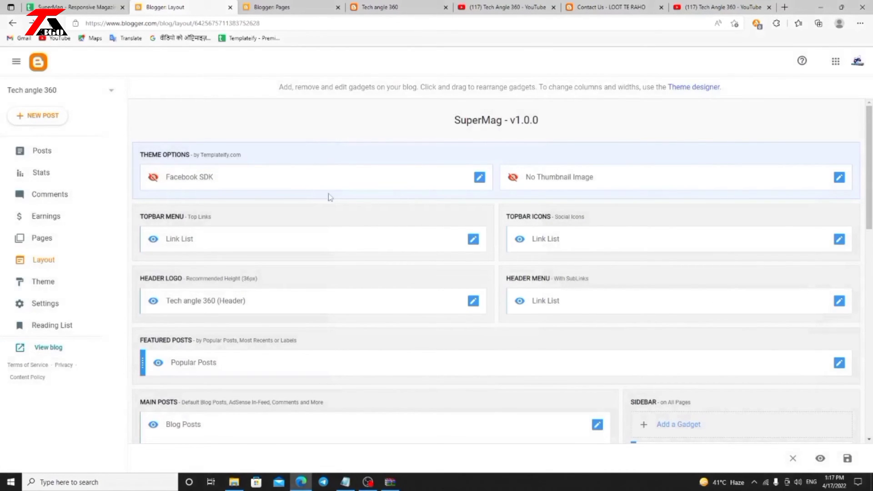
Step: Review the About Me profile gadget's settings in the blog layout's sidebar and save them
scroll(452, 299, down, 8)
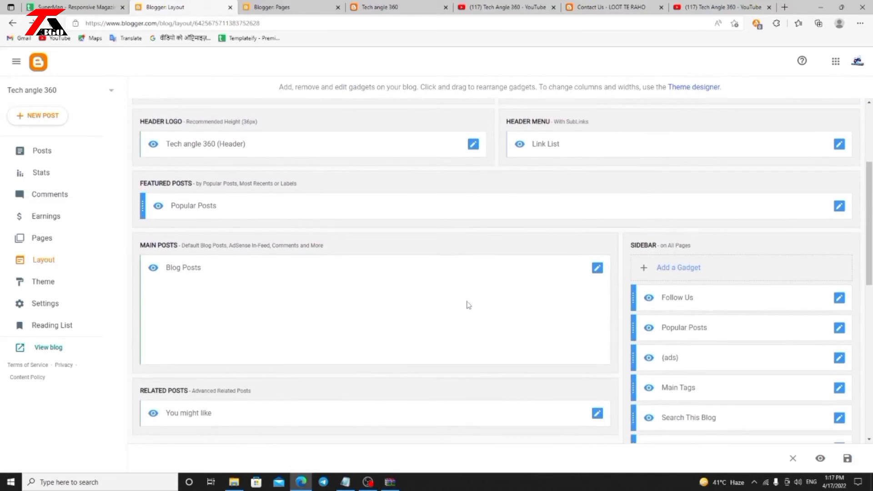
scroll(760, 332, down, 5)
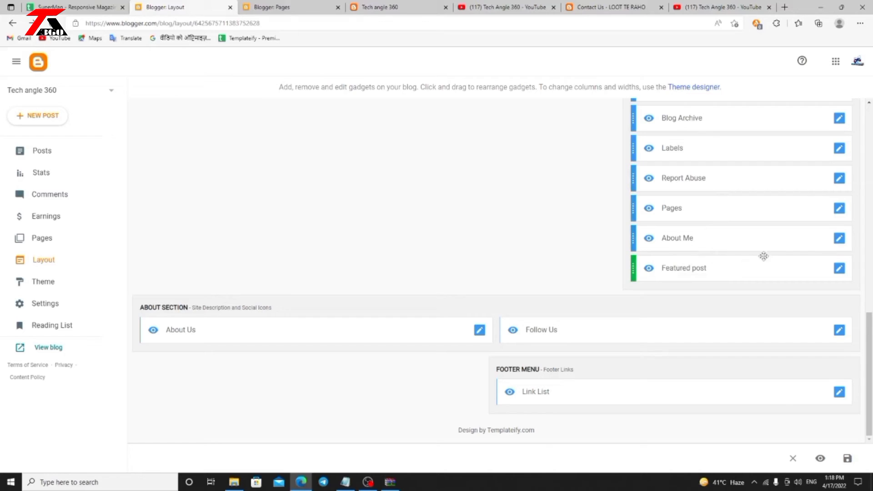
click(839, 239)
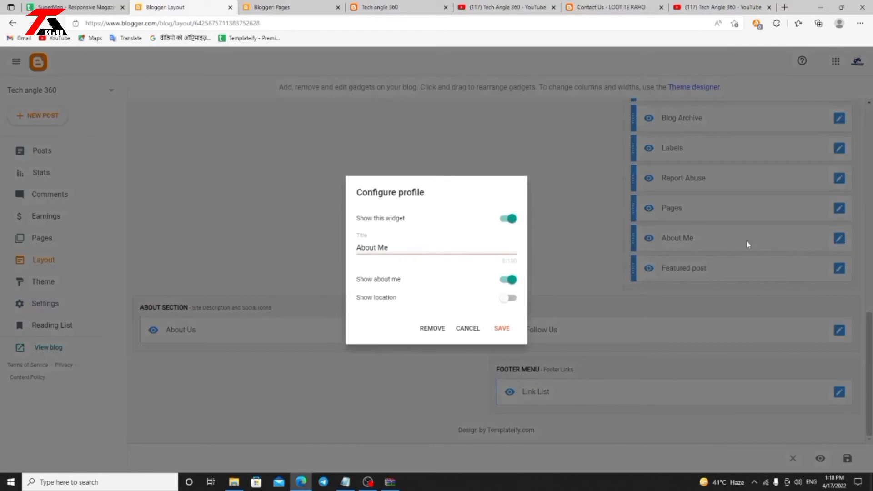
click(500, 332)
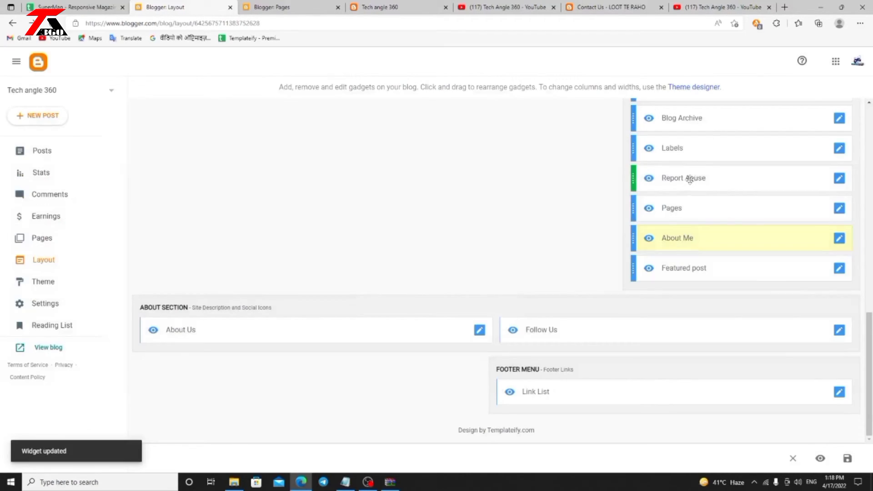
scroll(725, 187, up, 1)
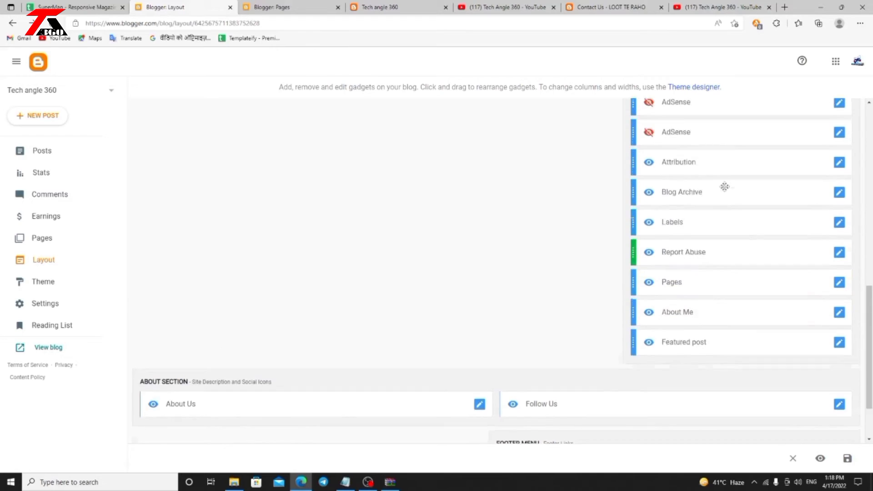
scroll(725, 186, up, 2)
scroll(691, 163, down, 3)
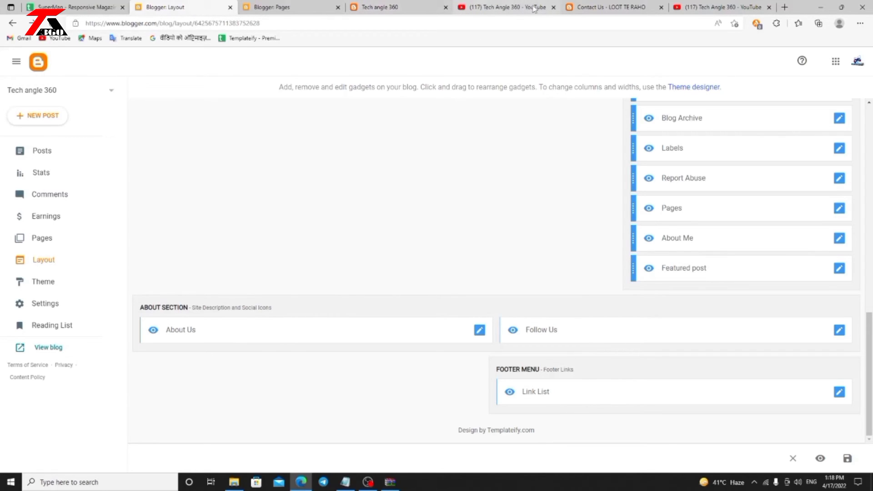
scroll(446, 287, up, 7)
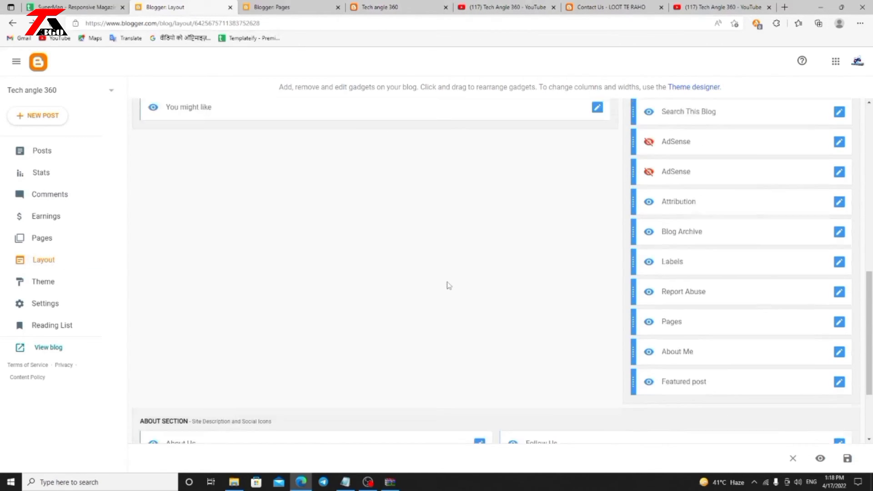
scroll(469, 304, up, 5)
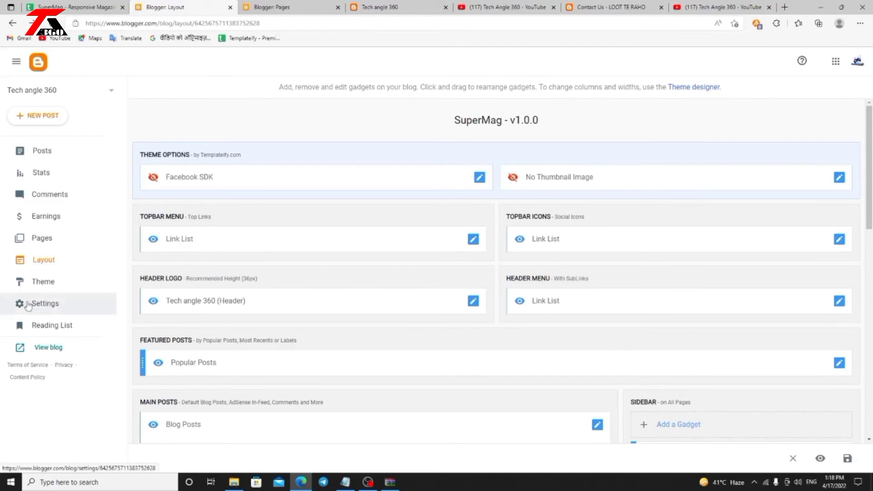
Step: Open the current theme's HTML code, look through the SuperMag template source, and return to the Theme page
click(61, 281)
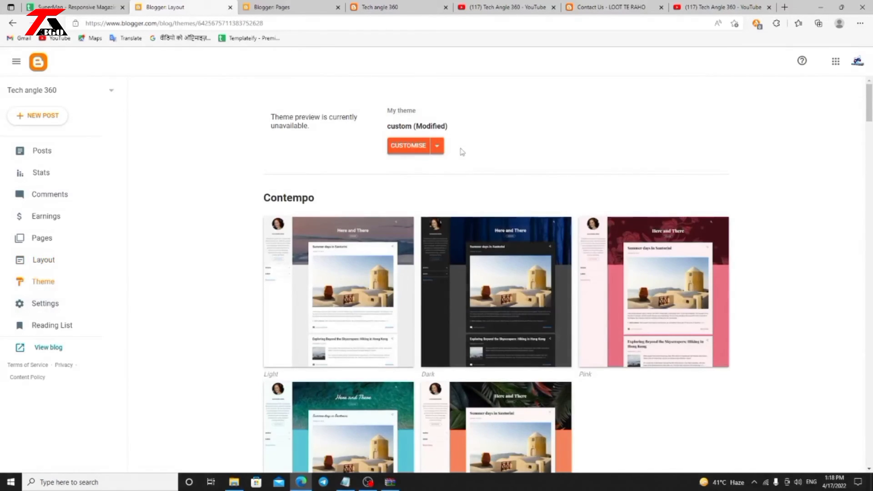
click(436, 149)
click(344, 219)
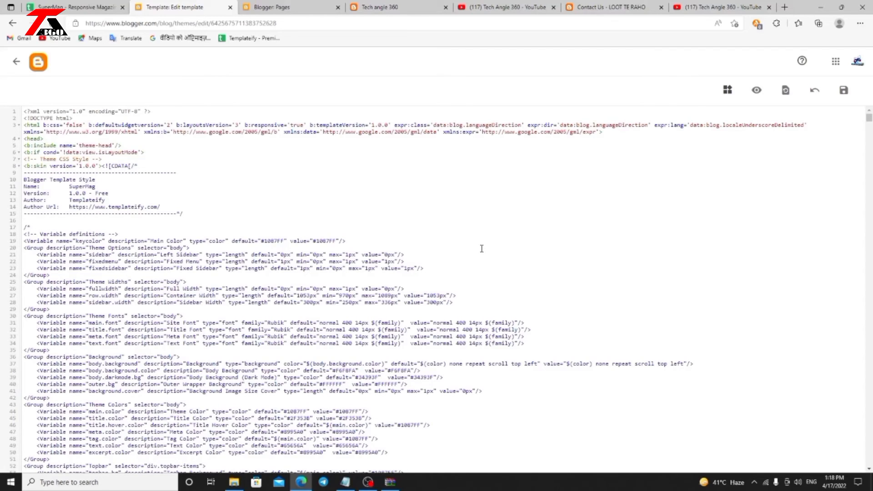
scroll(494, 248, down, 20)
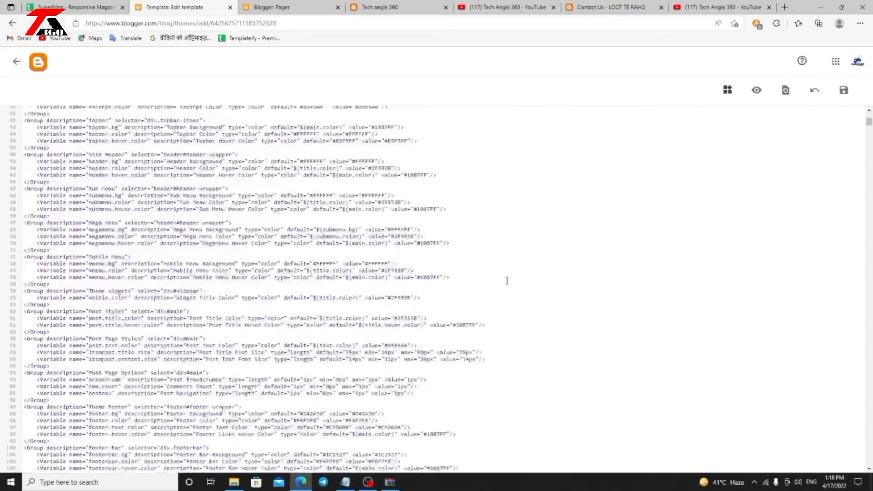
scroll(517, 278, up, 15)
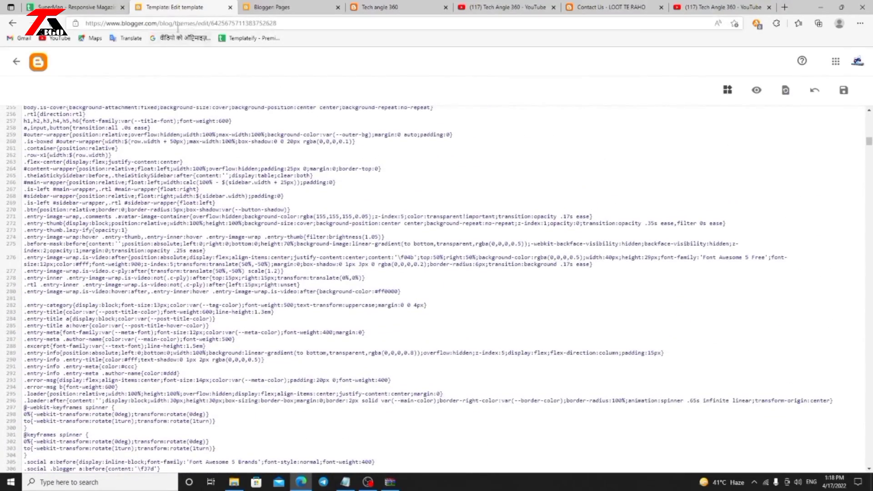
click(11, 24)
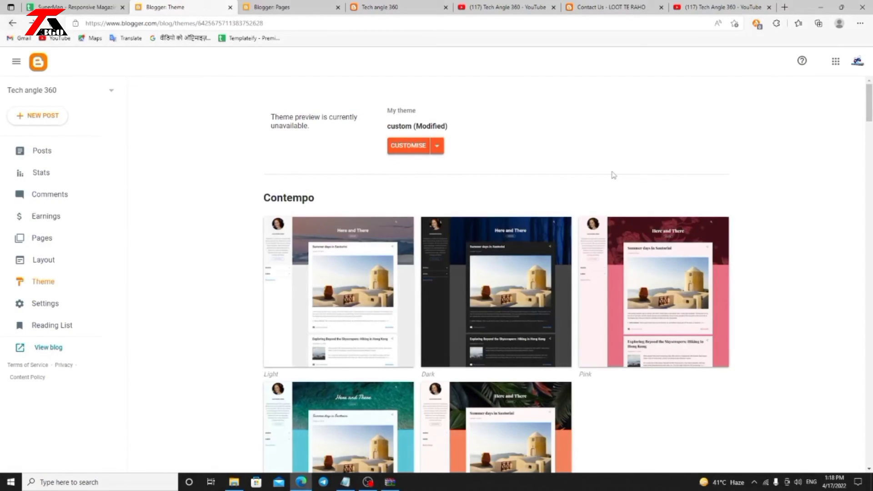
Step: Reload the live blog's homepage and check its header menus, featured post and Follow Us buttons
click(377, 9)
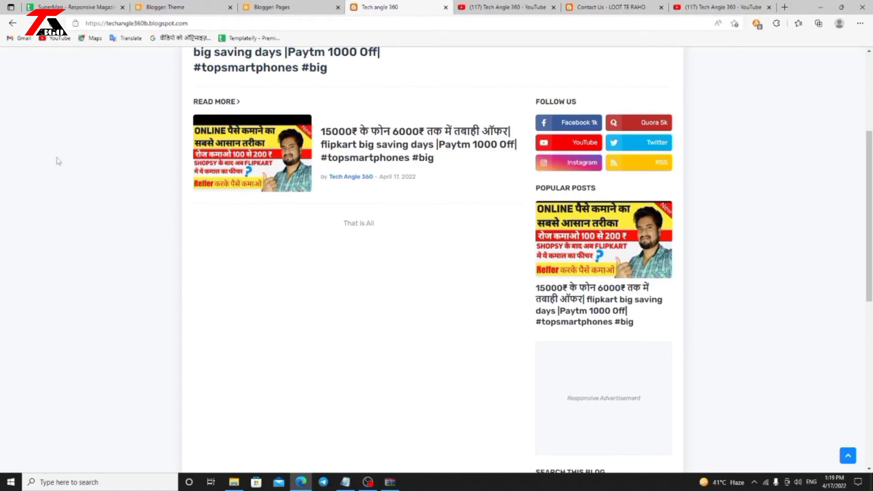
click(51, 23)
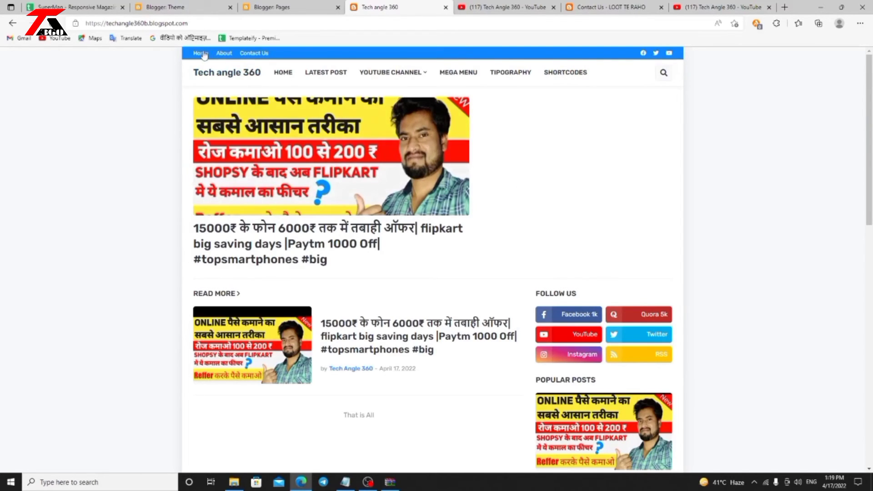
Step: Go to the blog settings, examine the Custom domain entry under Publishing, and choose the option to buy a domain
click(197, 6)
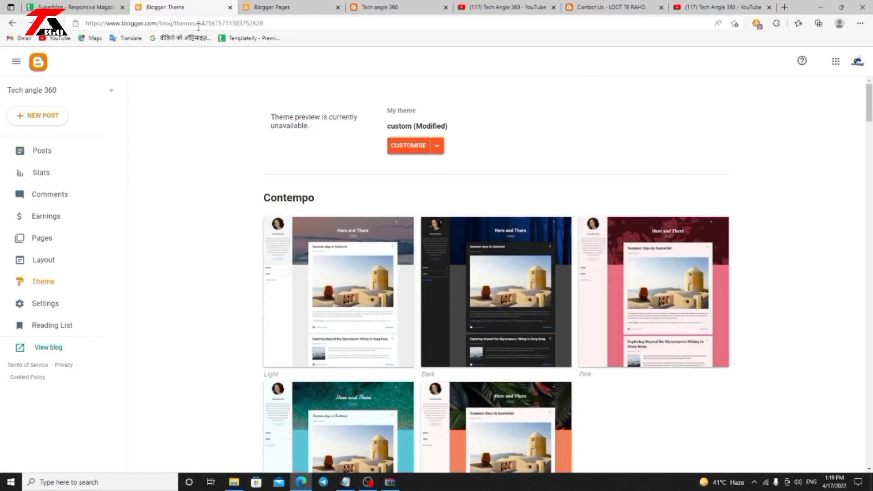
click(97, 307)
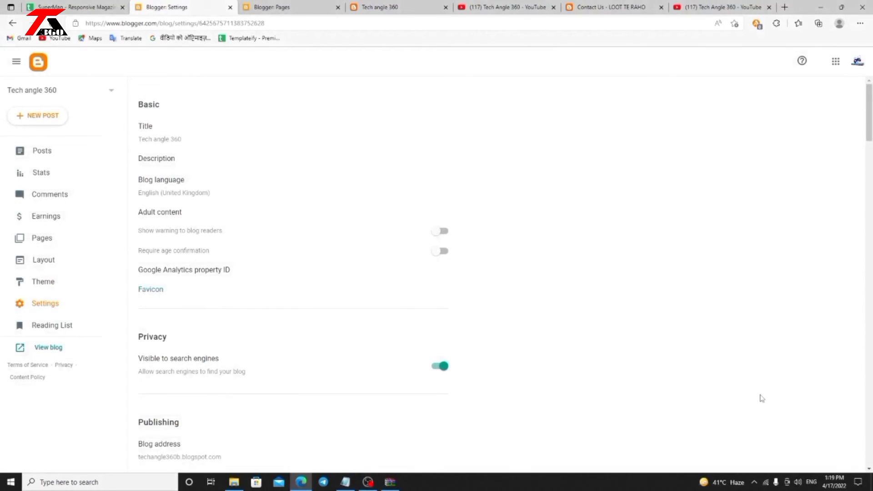
scroll(258, 300, down, 4)
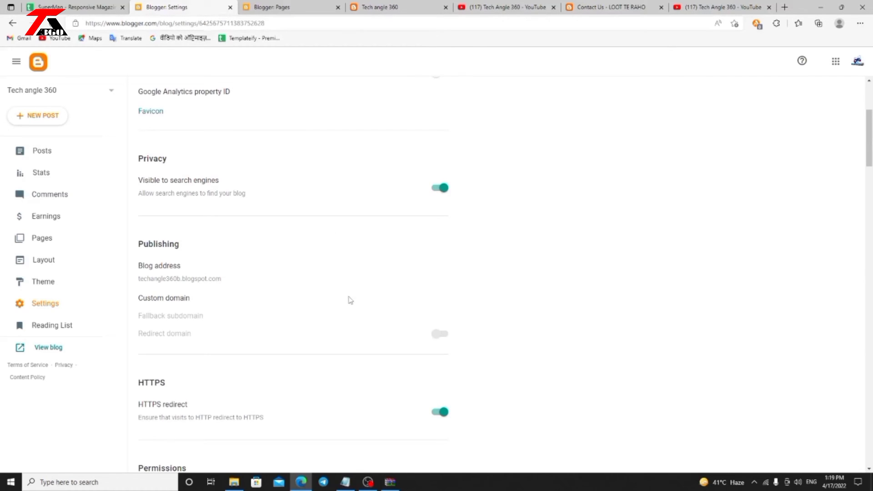
click(147, 301)
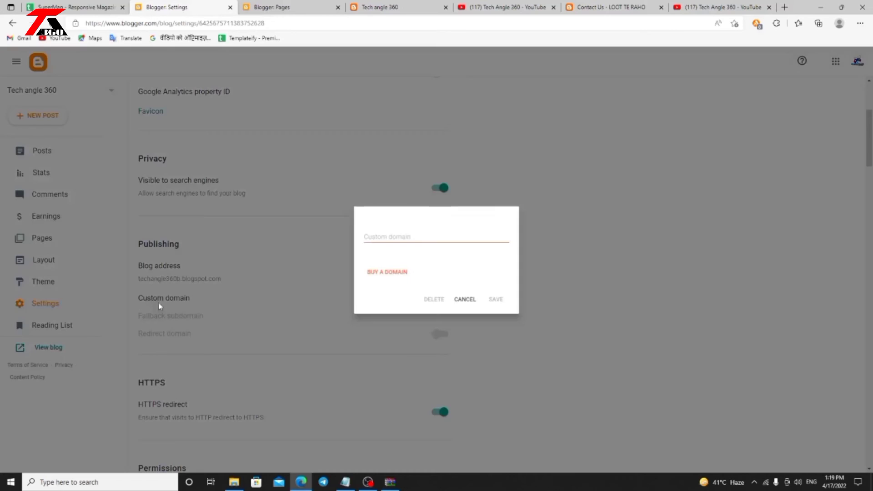
click(375, 232)
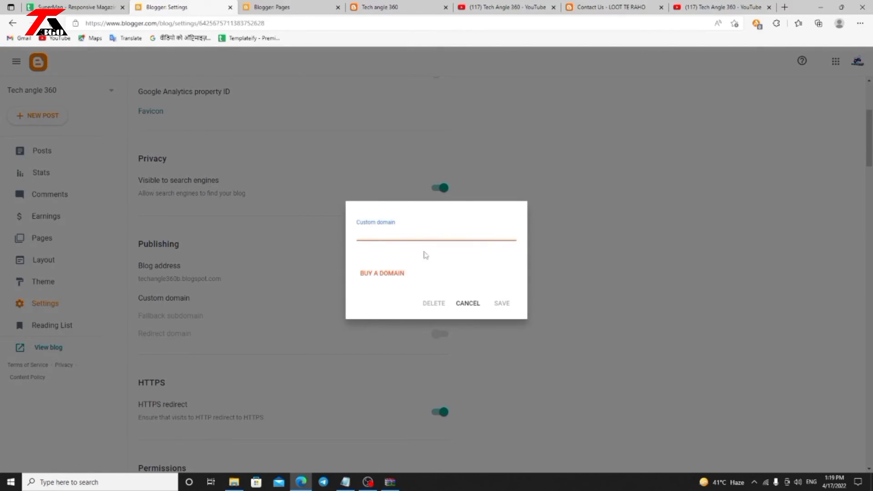
click(377, 274)
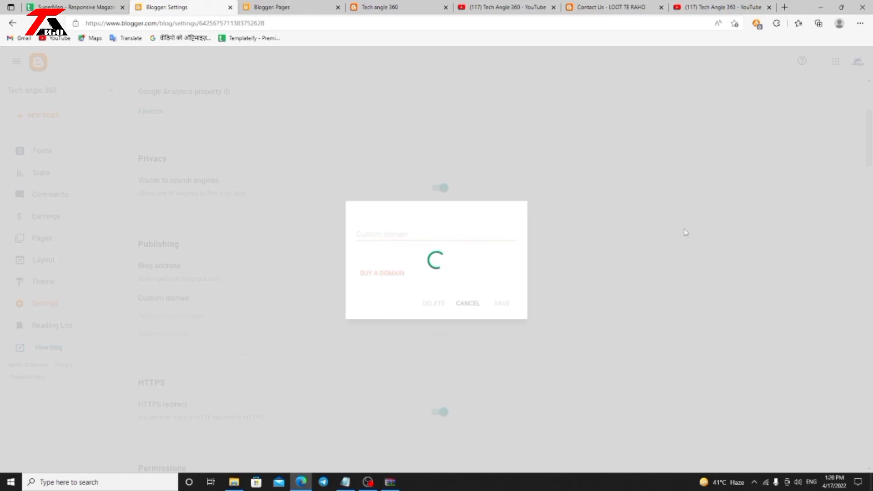
Step: Return to the live blog and review the finished homepage from the header through the sidebar to the footer
click(310, 7)
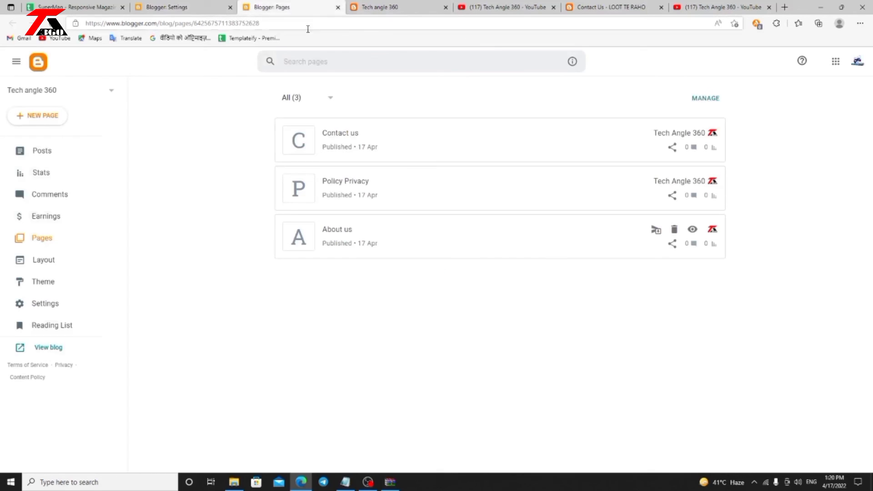
click(381, 8)
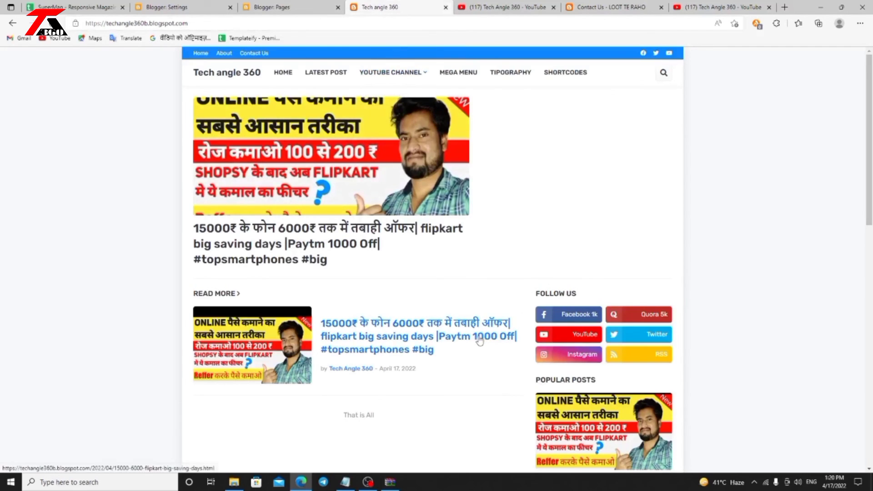
scroll(480, 342, down, 5)
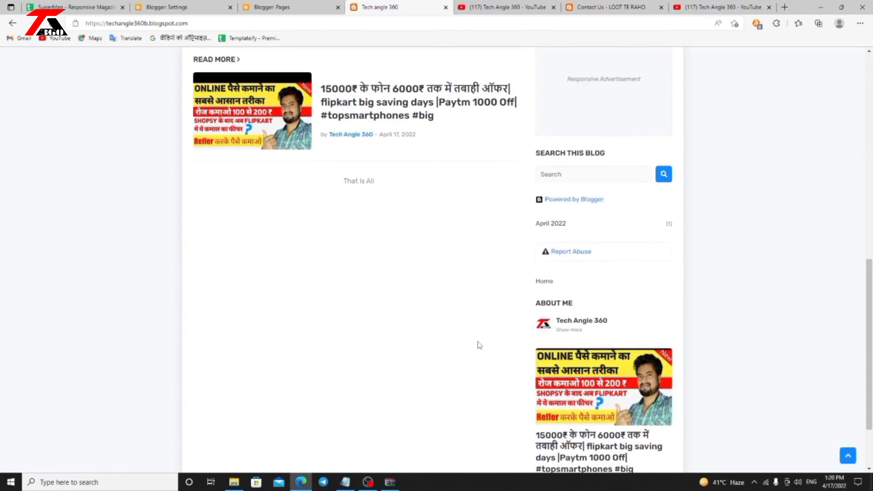
scroll(479, 344, down, 2)
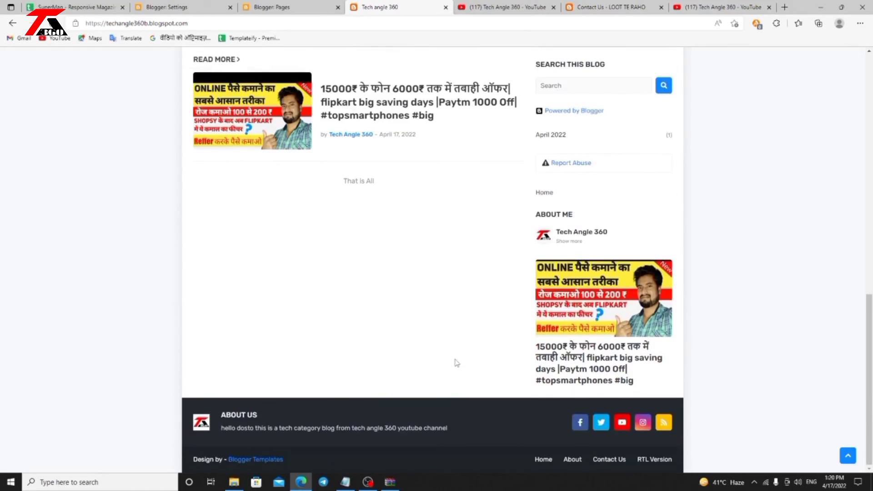
scroll(457, 354, up, 5)
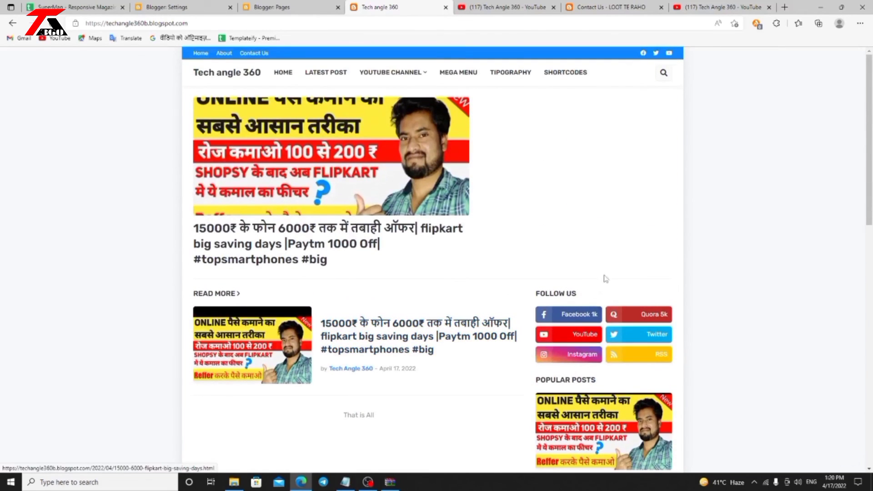